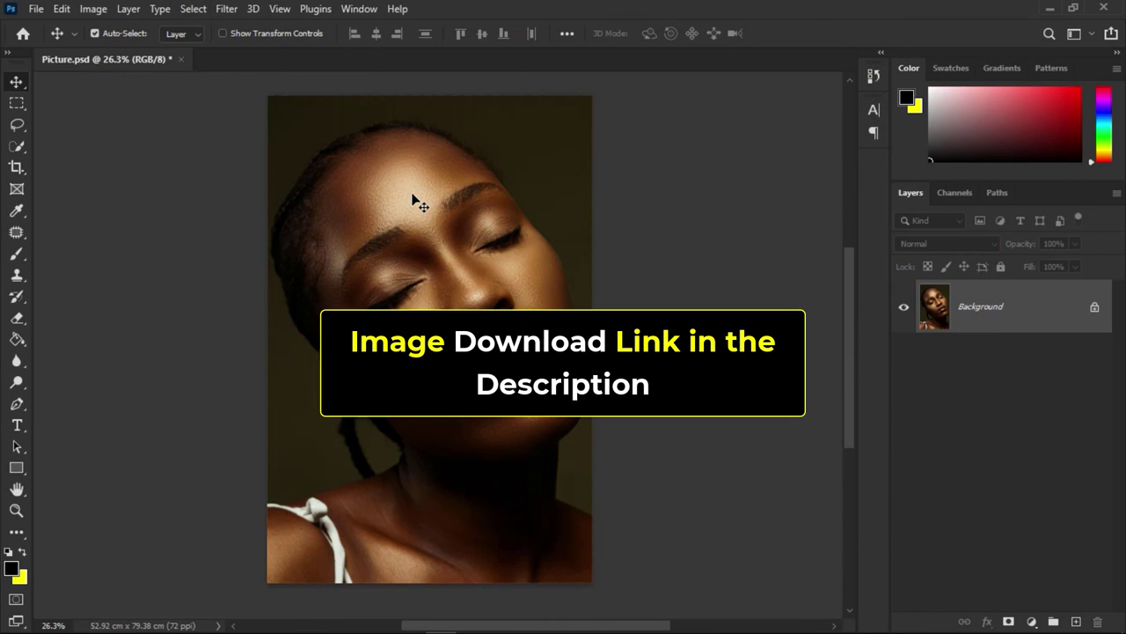
- Select the woman with Select Subject, refine the shoulder, and add a layer mask to Layer 0
click(15, 147)
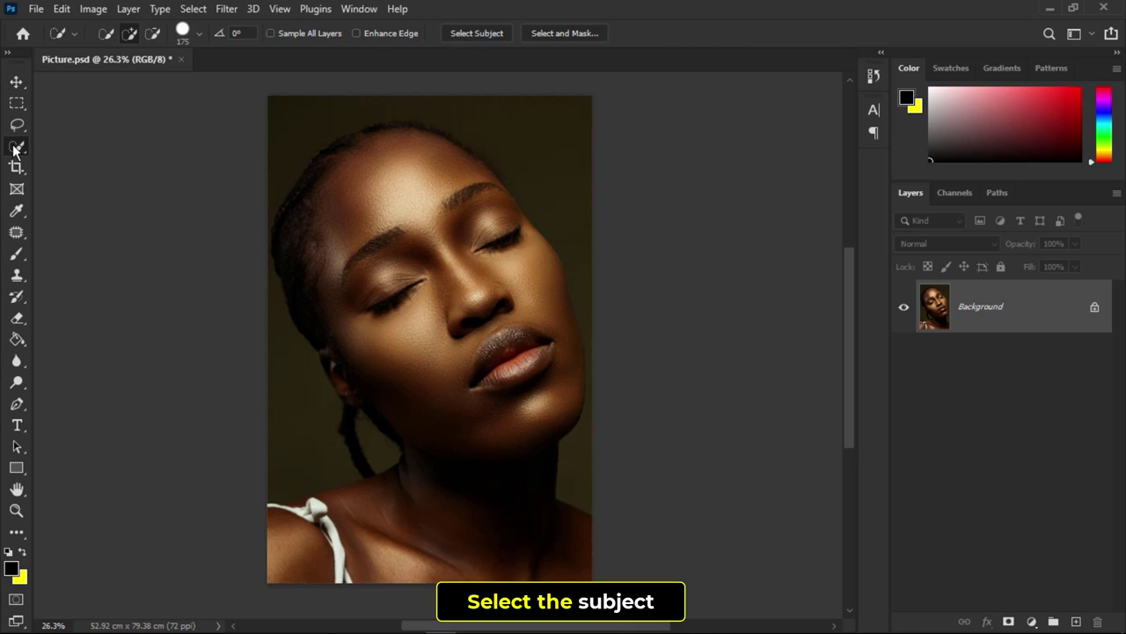
click(489, 34)
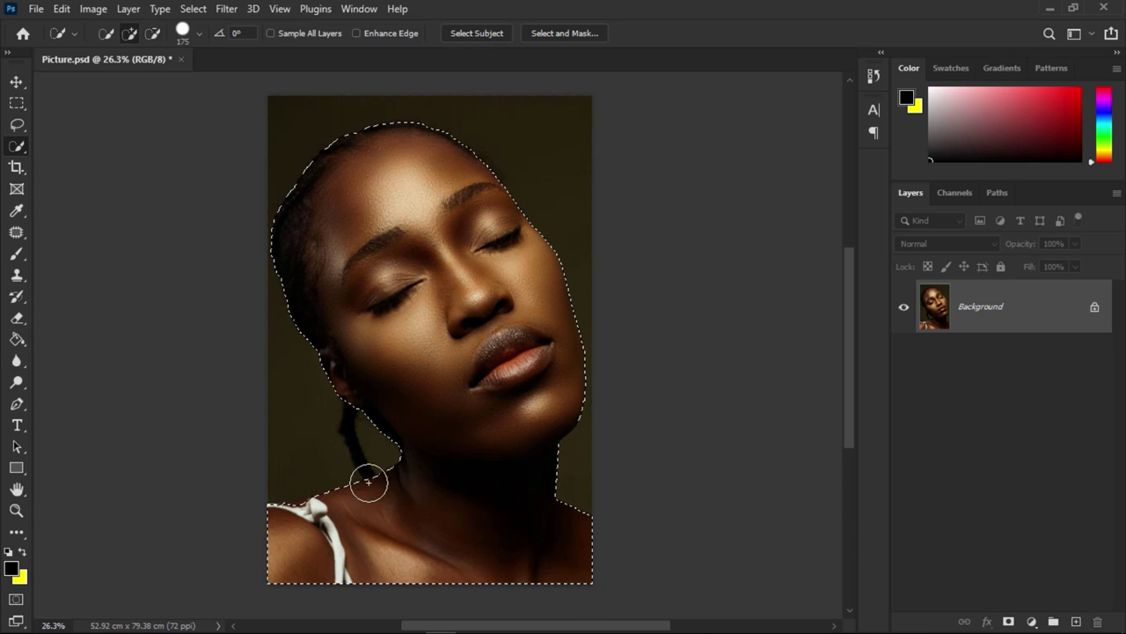
click(299, 516)
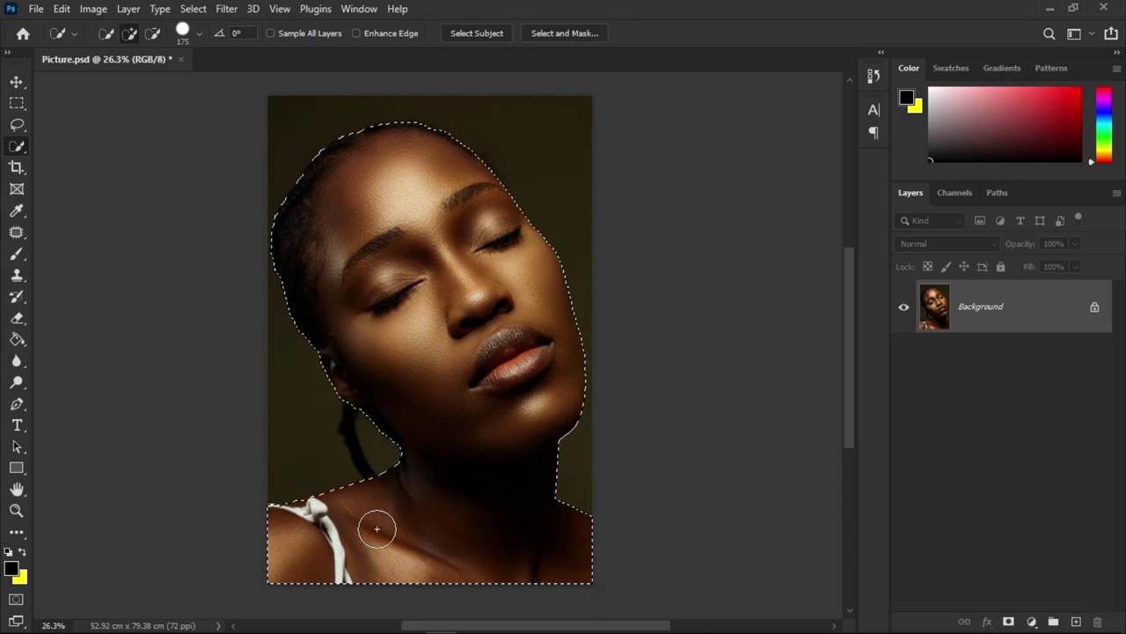
click(1008, 622)
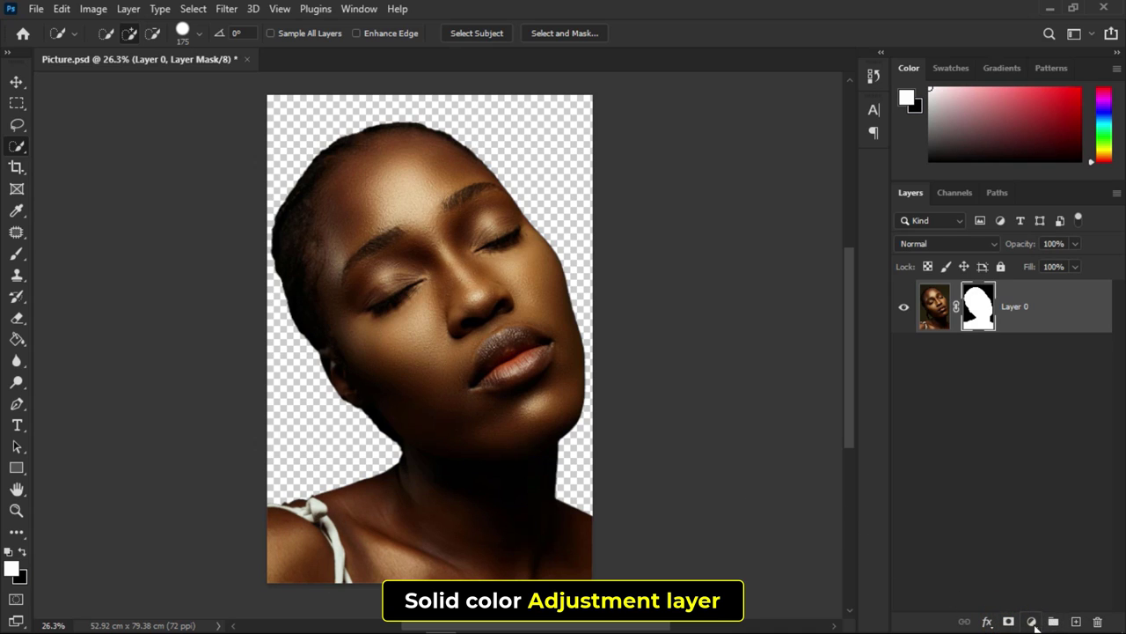
- Add a black Solid Color fill layer beneath Layer 0, then reselect Layer 0
click(1033, 622)
click(1044, 335)
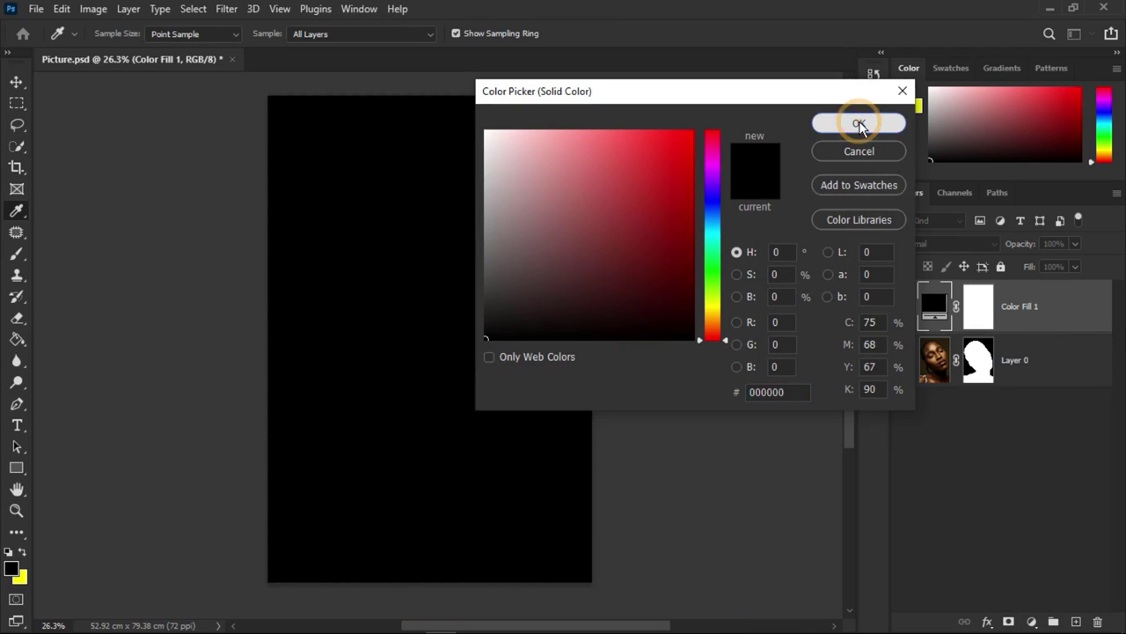
click(859, 123)
drag(1043, 304, 1041, 381)
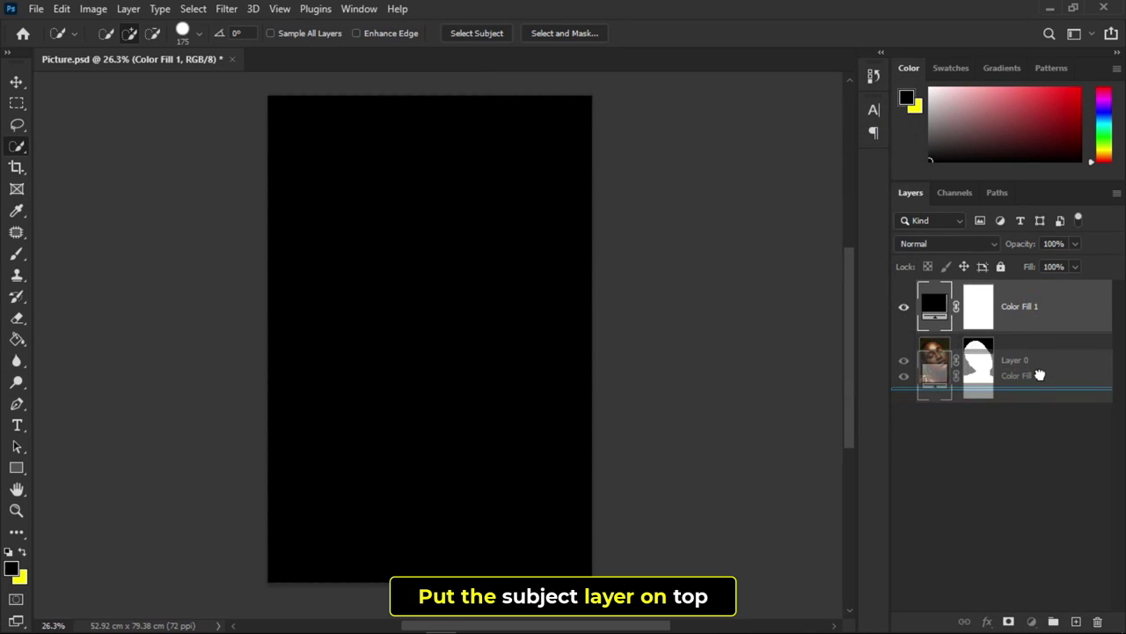
click(1039, 309)
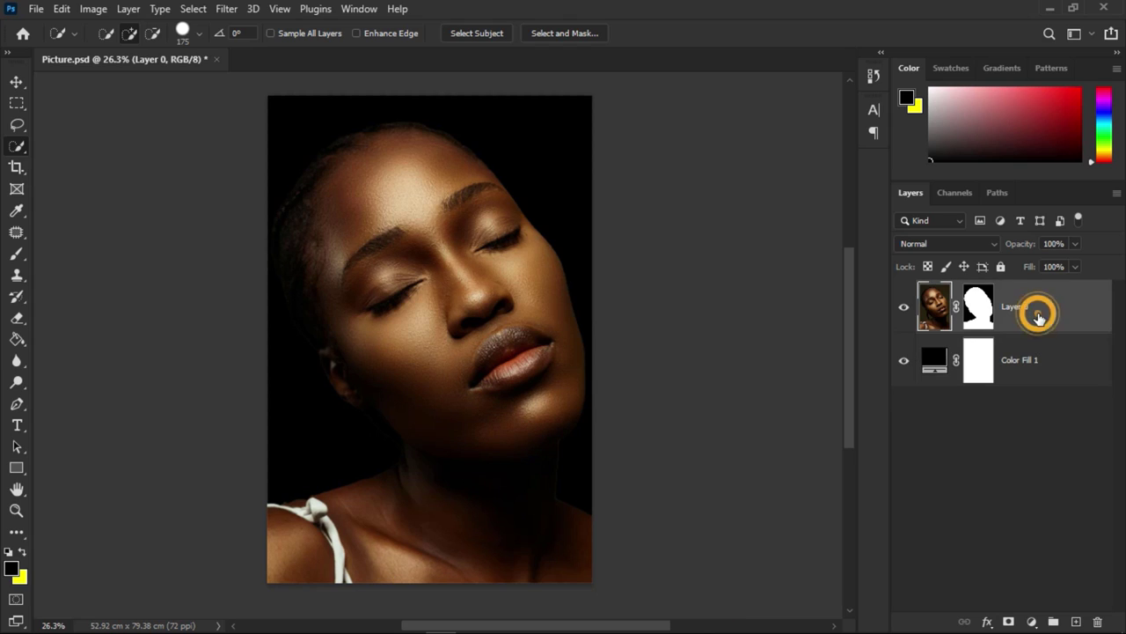
- Add a Black & White adjustment layer with Reds at 19 and Yellows at 113
click(1033, 623)
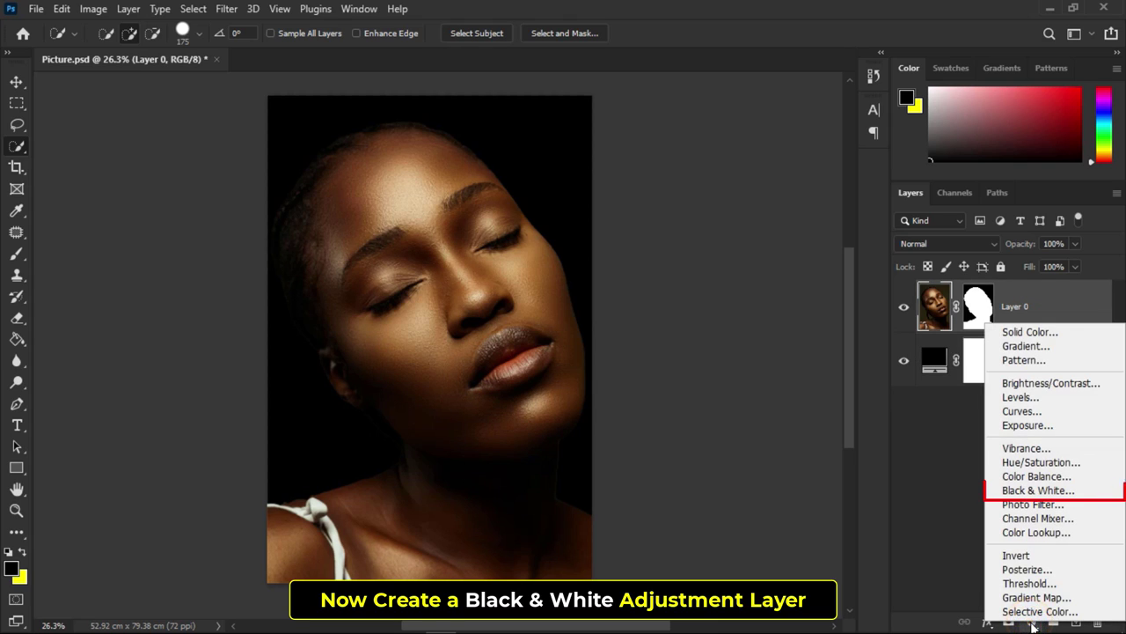
click(1033, 489)
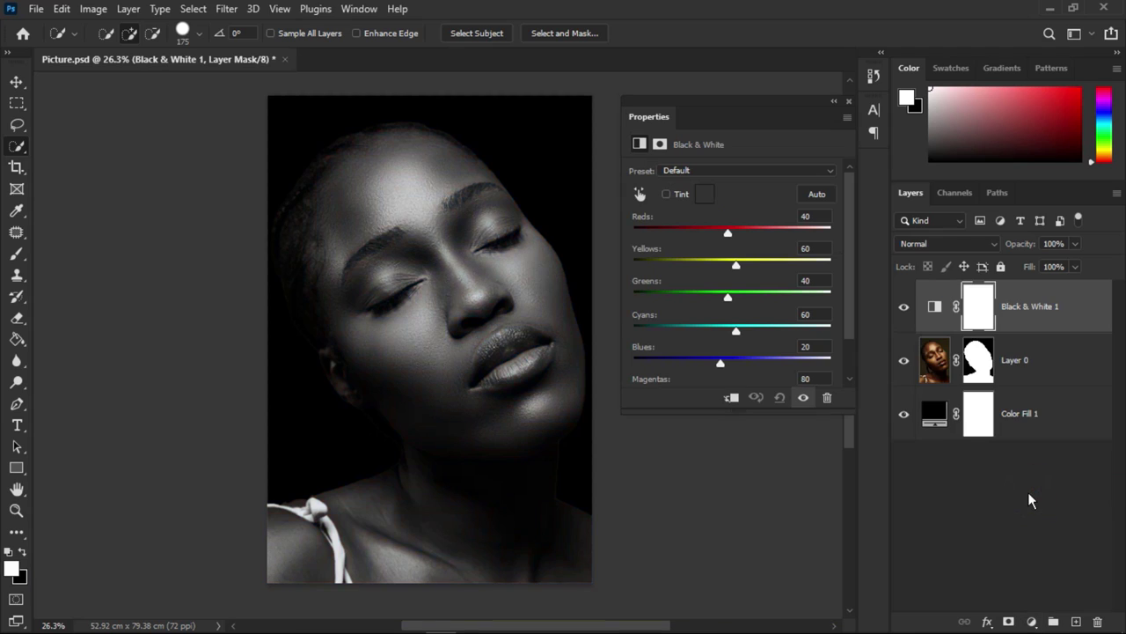
mouse_move(736, 236)
mouse_down()
mouse_move(720, 236)
mouse_move(758, 270)
mouse_up()
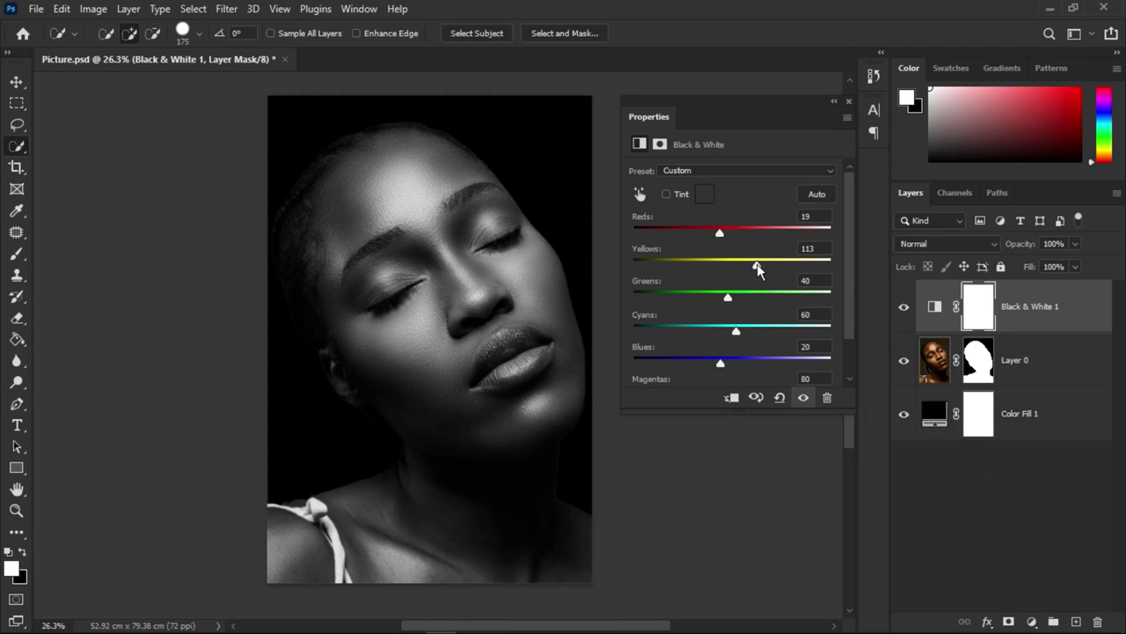
click(846, 104)
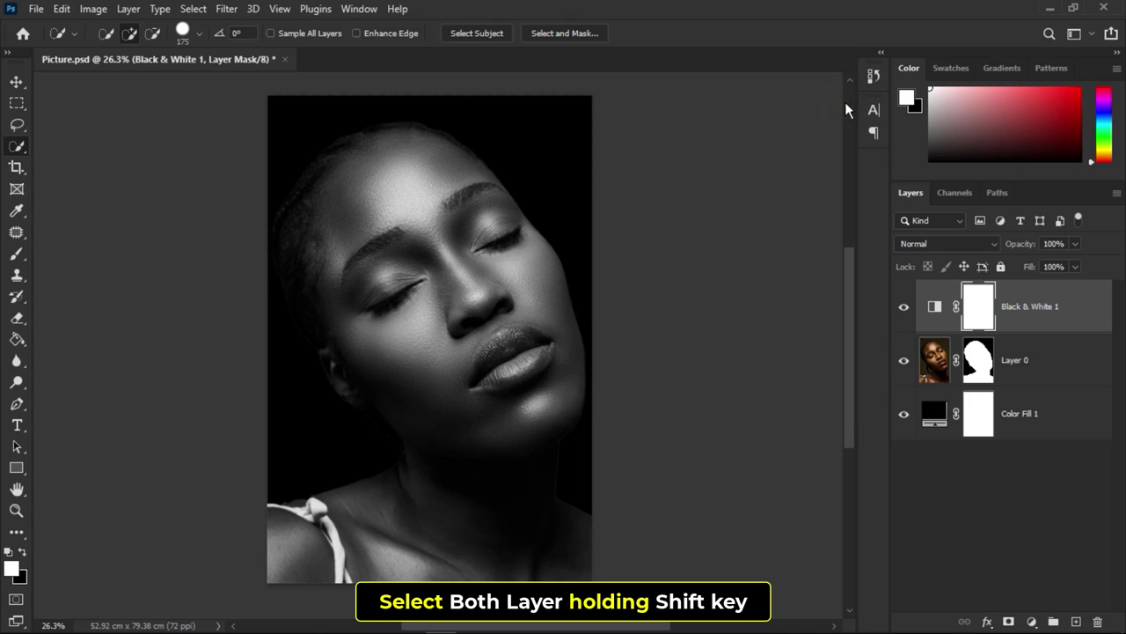
- Merge the Black & White adjustment with Layer 0 into a single layer
shift+click(1037, 354)
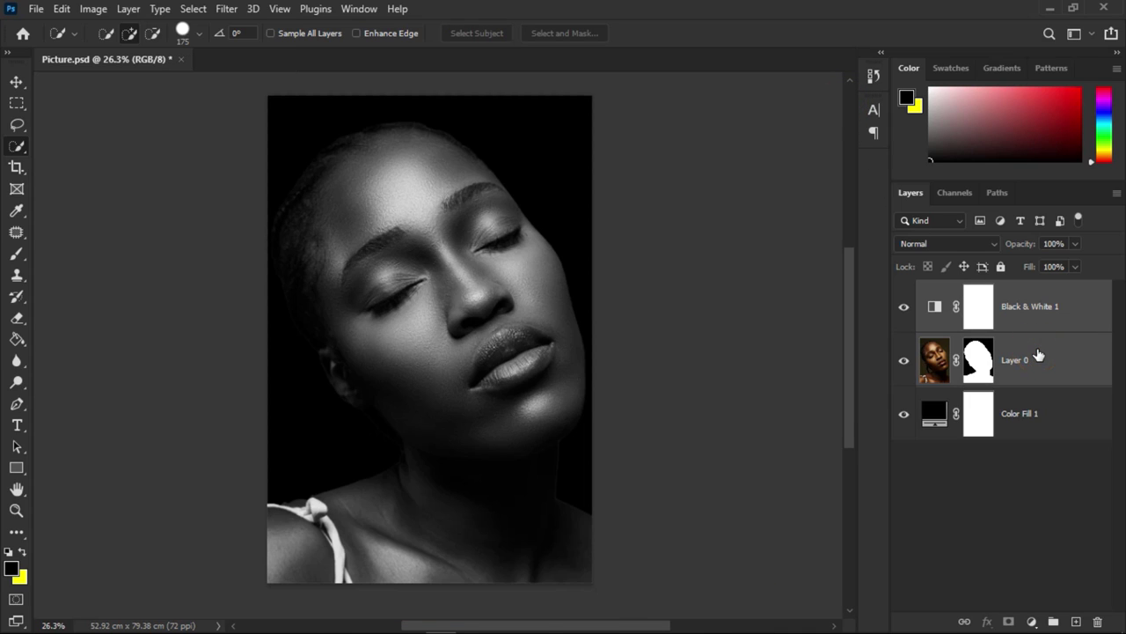
right_click(1028, 349)
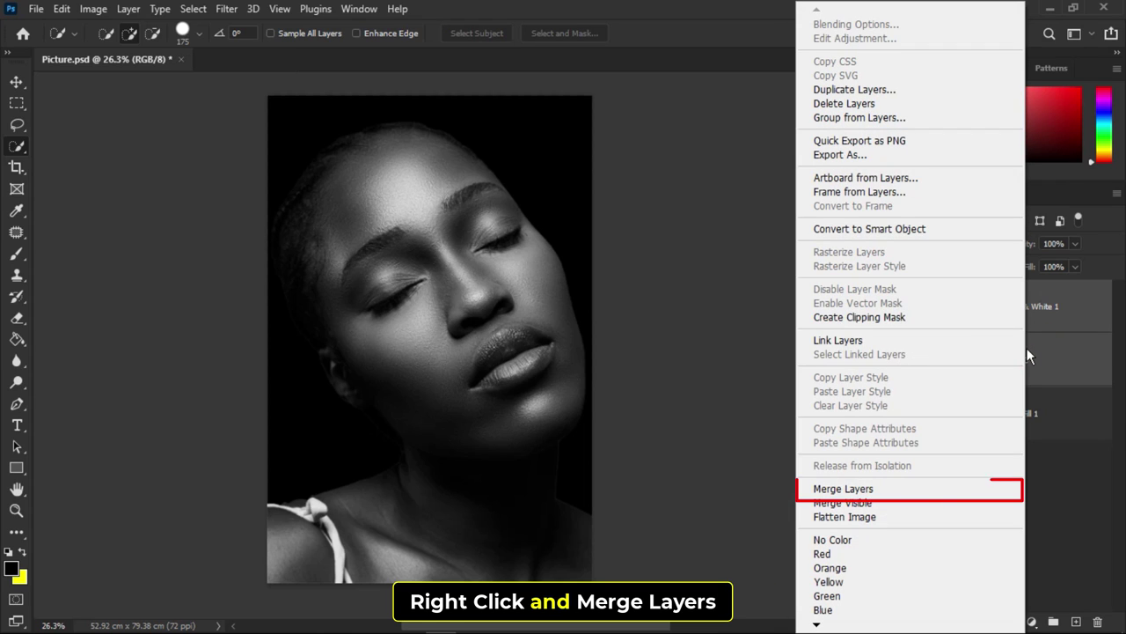
click(866, 489)
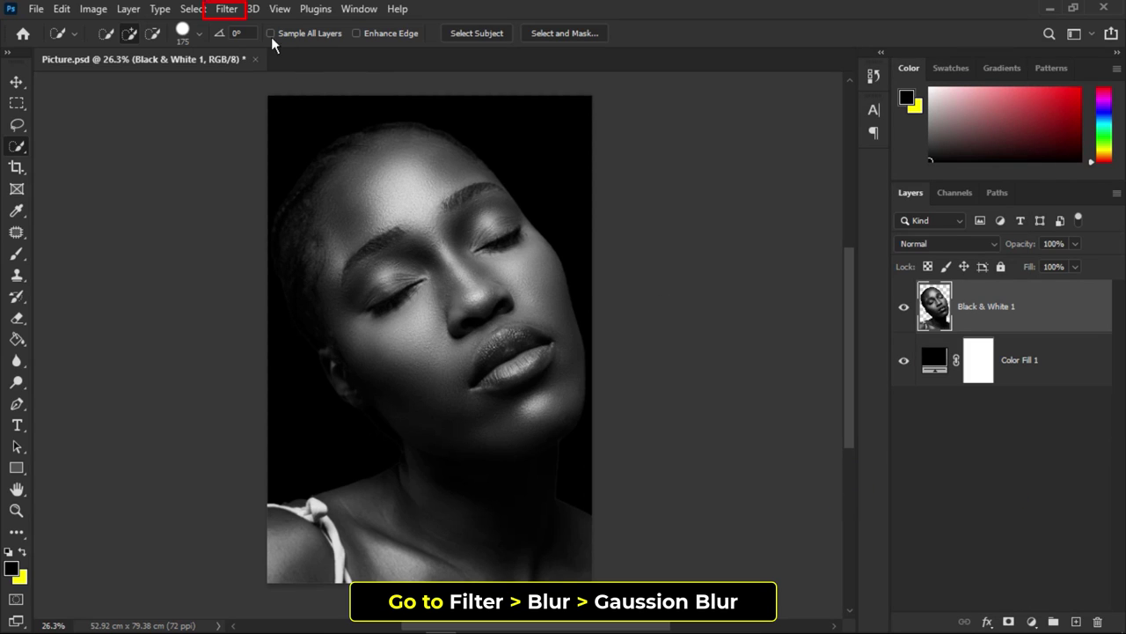
- Apply a Gaussian Blur with a 10-pixel radius to the Black & White 1 layer
click(227, 8)
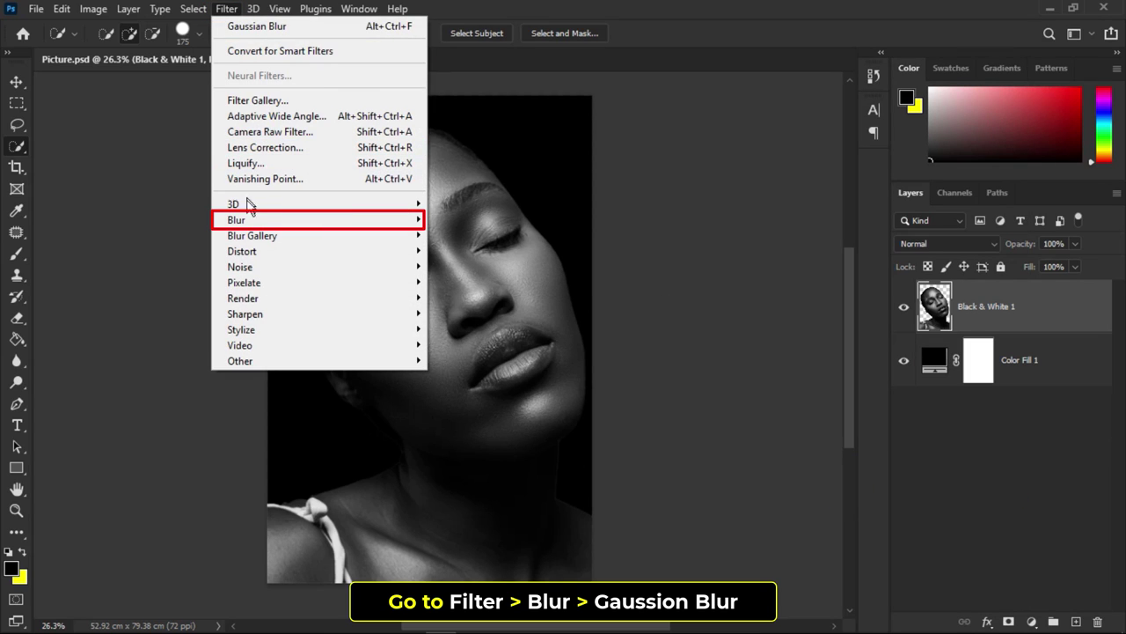
mouse_move(236, 220)
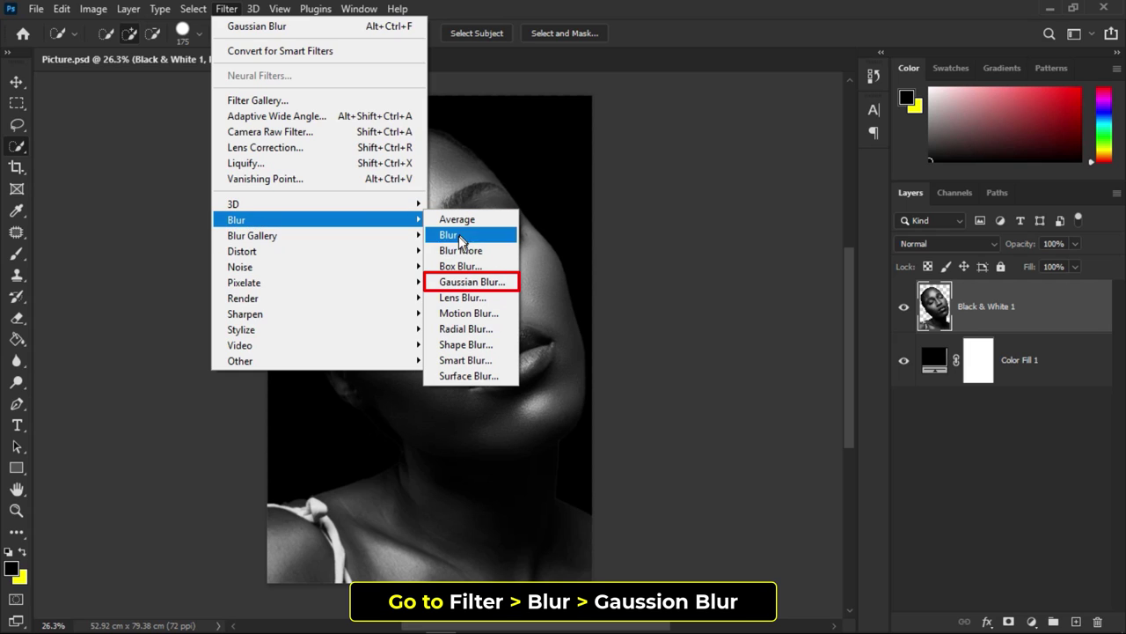
click(456, 281)
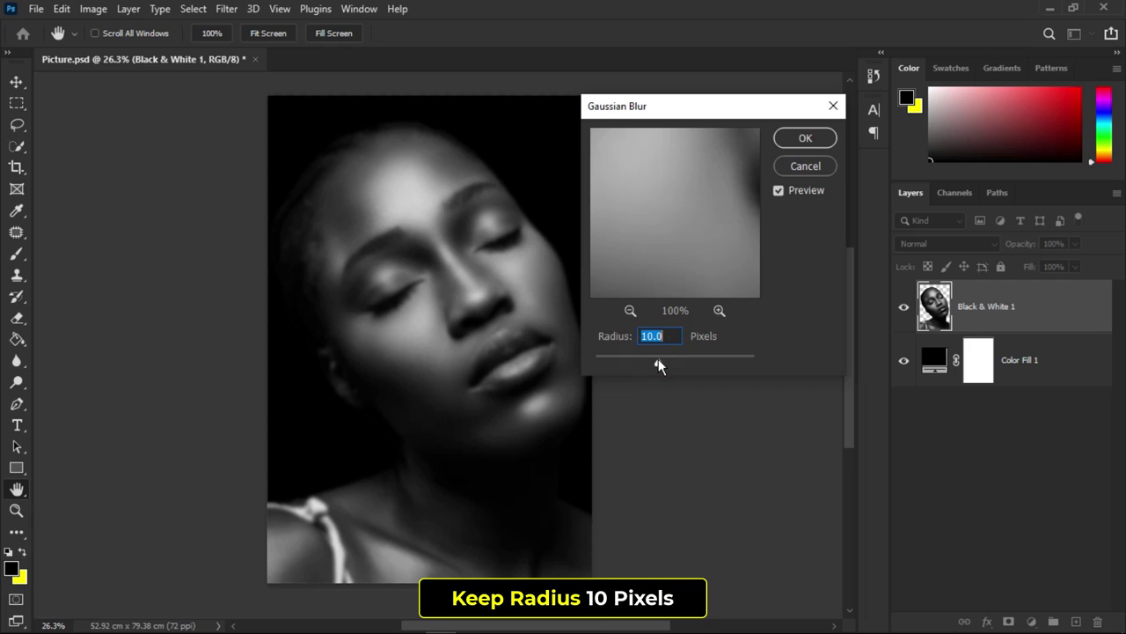
click(803, 138)
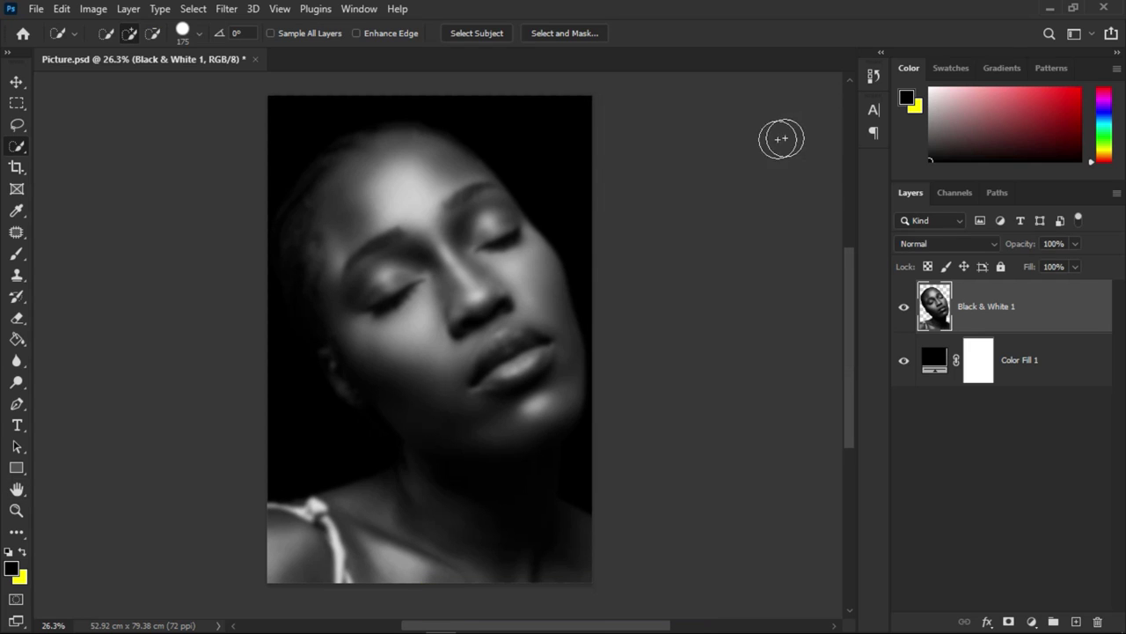
click(36, 8)
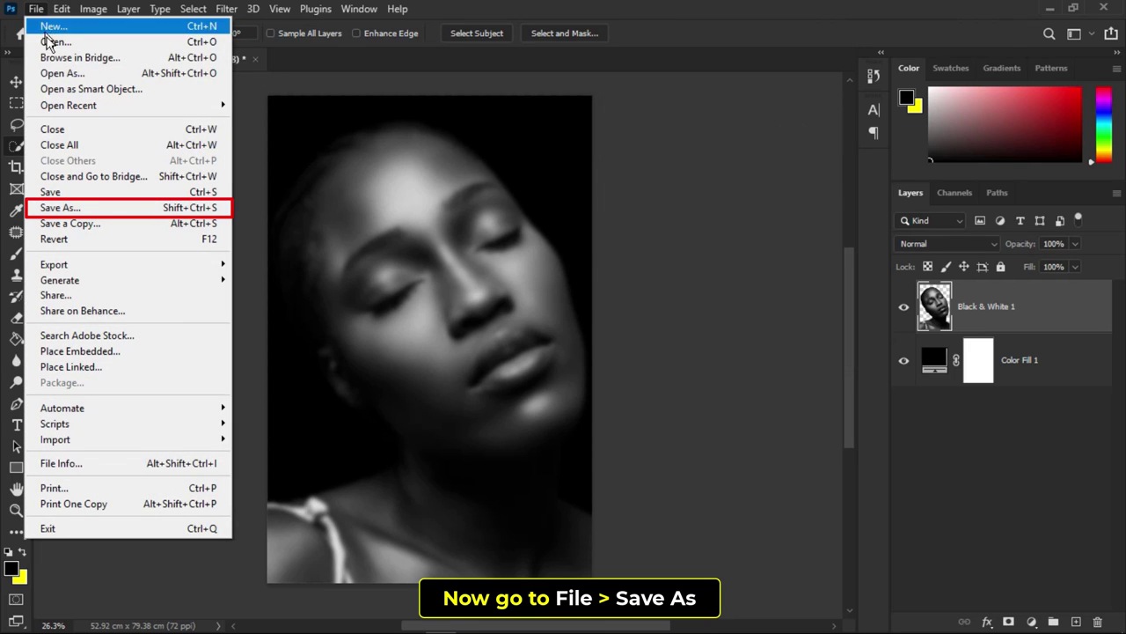
- Save the blurred portrait as displacement.psd in Photoshop format
click(81, 210)
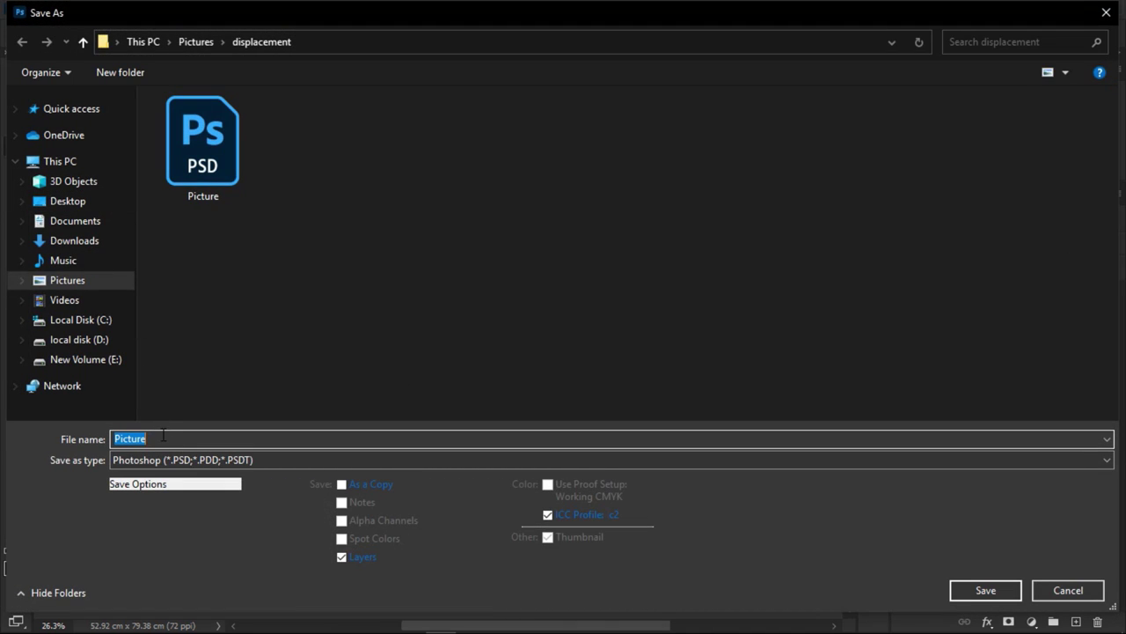
text(displacem)
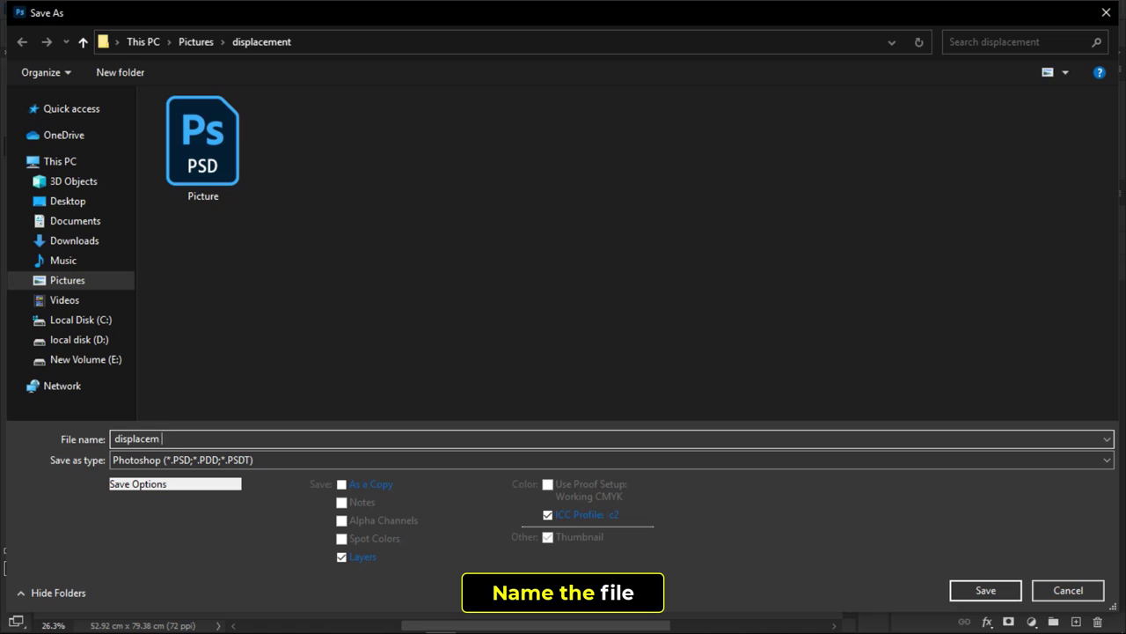
text(ent)
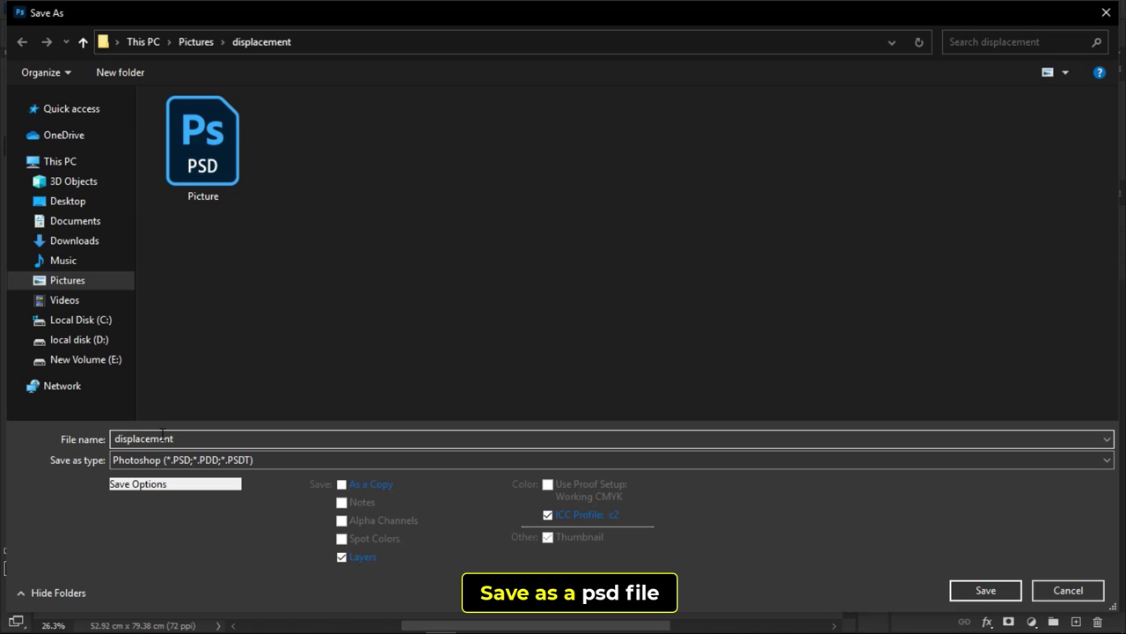
click(977, 596)
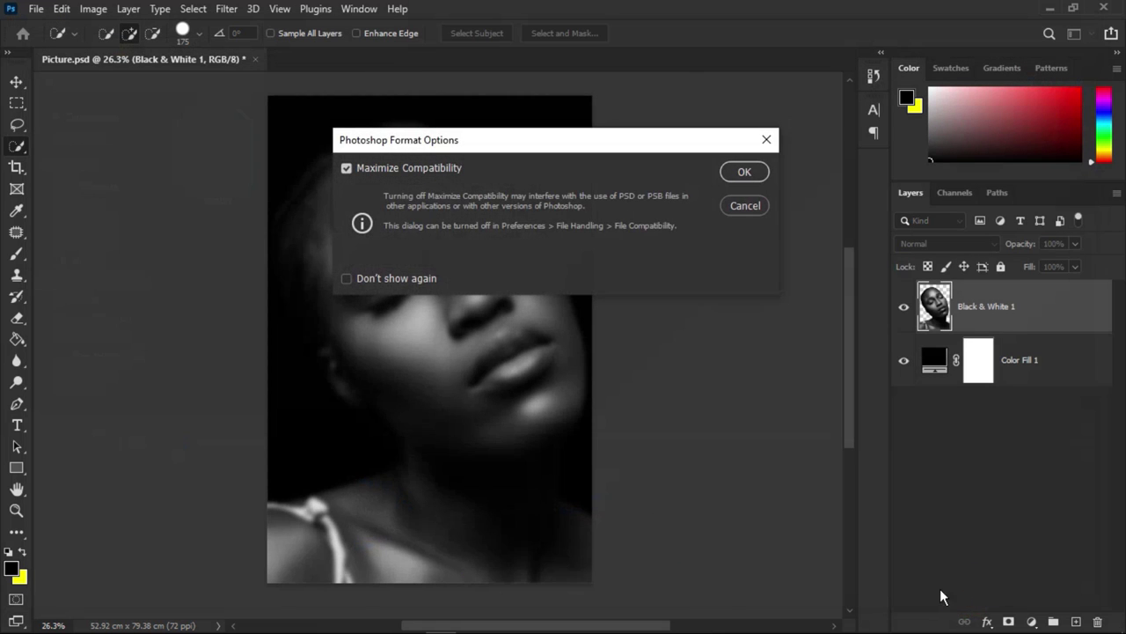
click(741, 174)
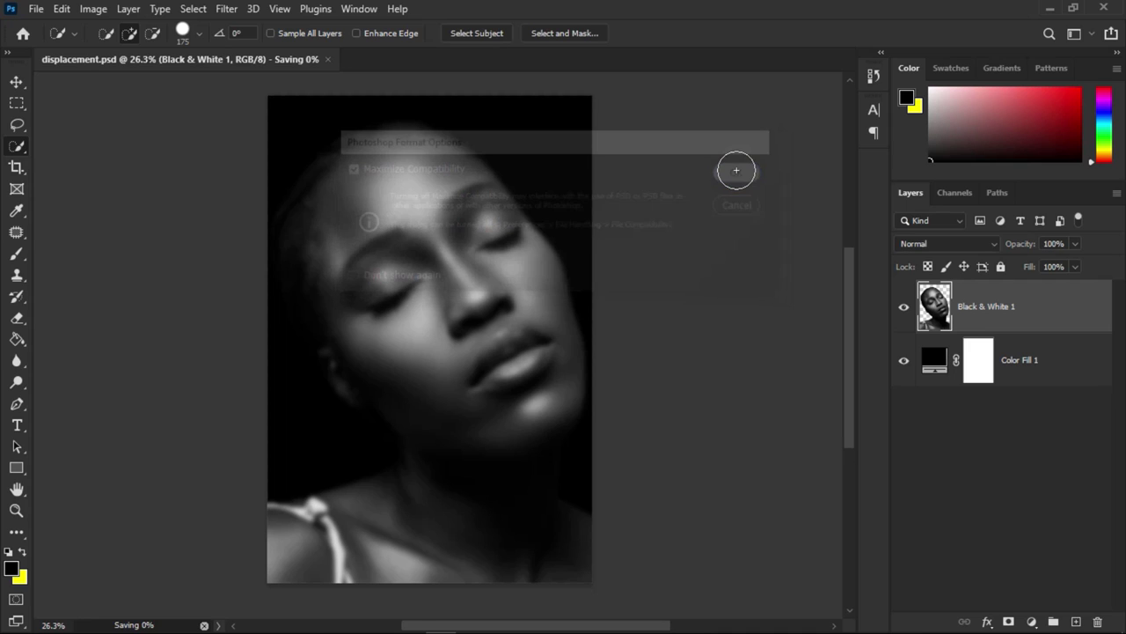
- Undo the blur, add an empty Layer 1, and minimize Photoshop
key(ctrl+z)
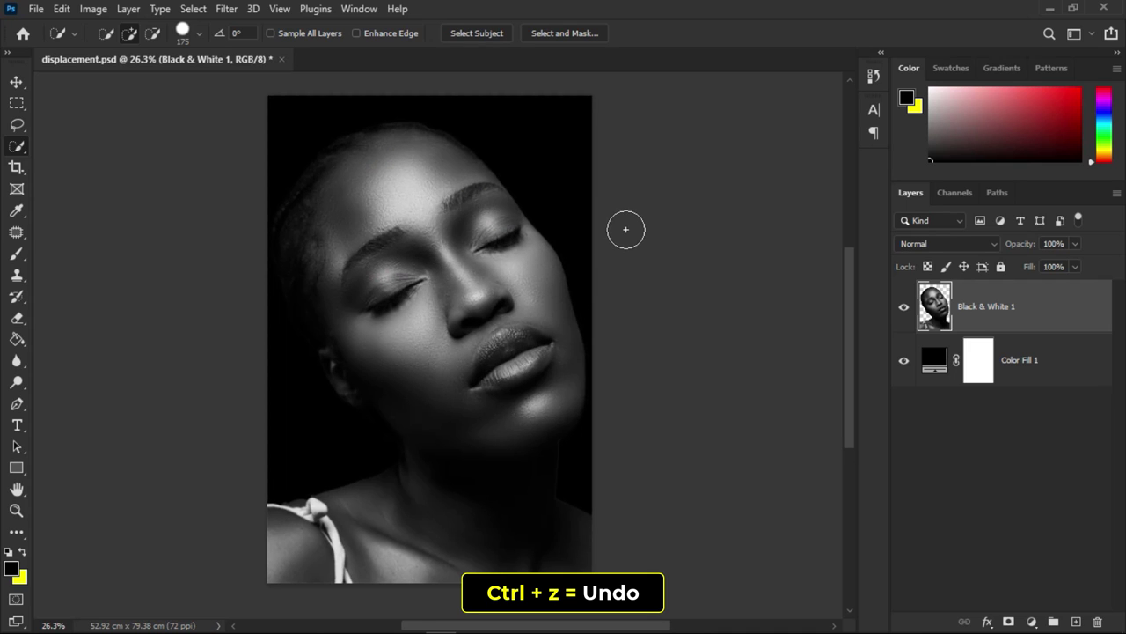
key(v)
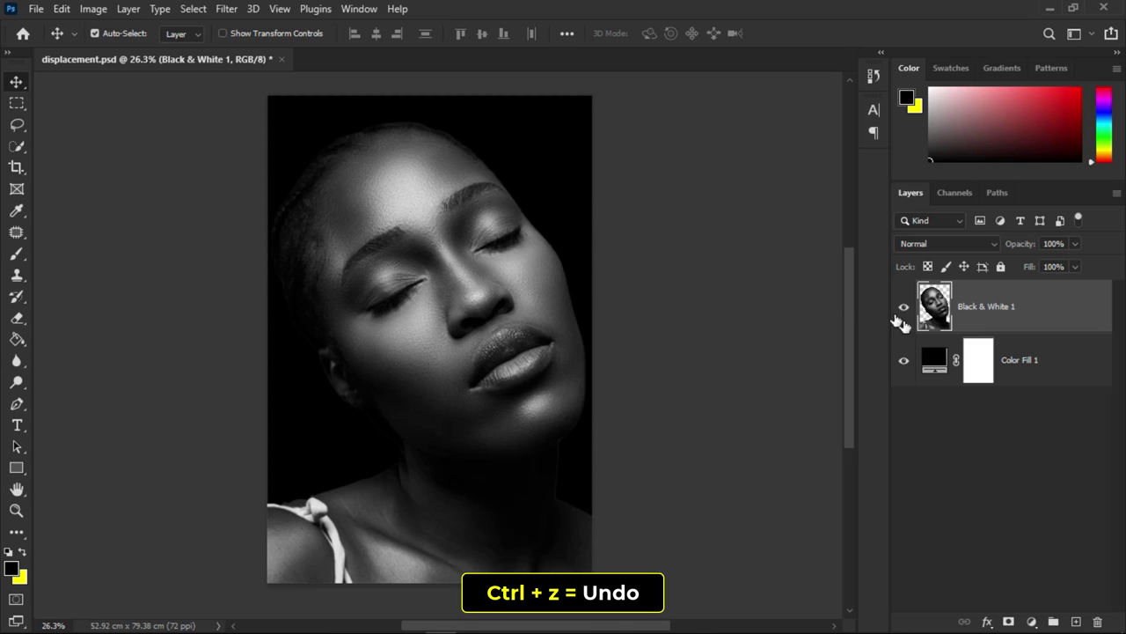
click(1073, 621)
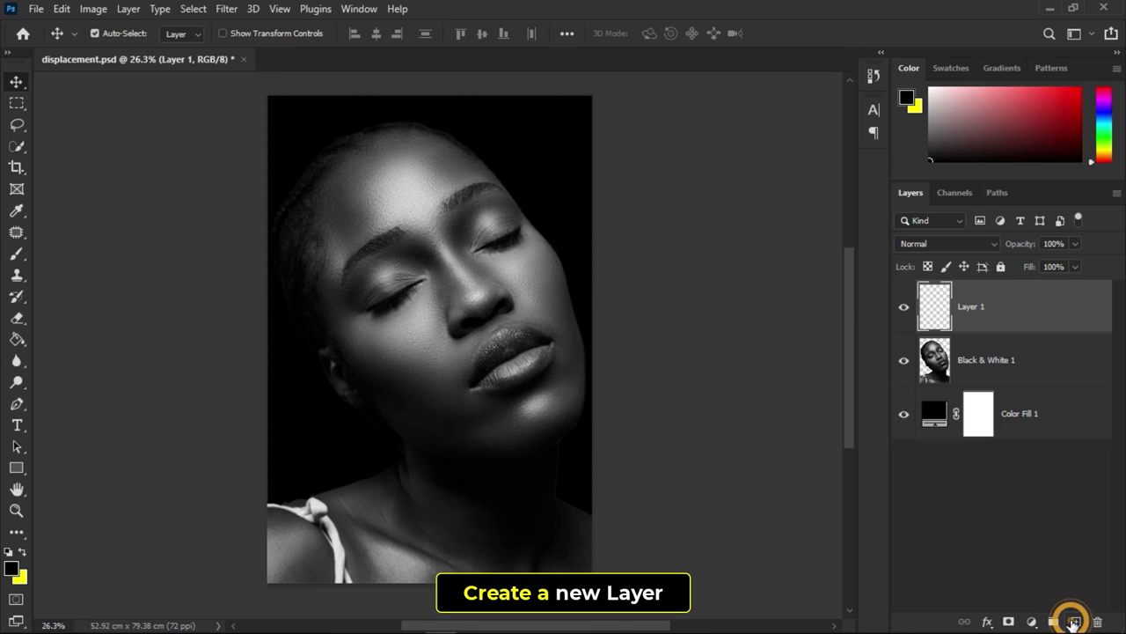
click(1050, 8)
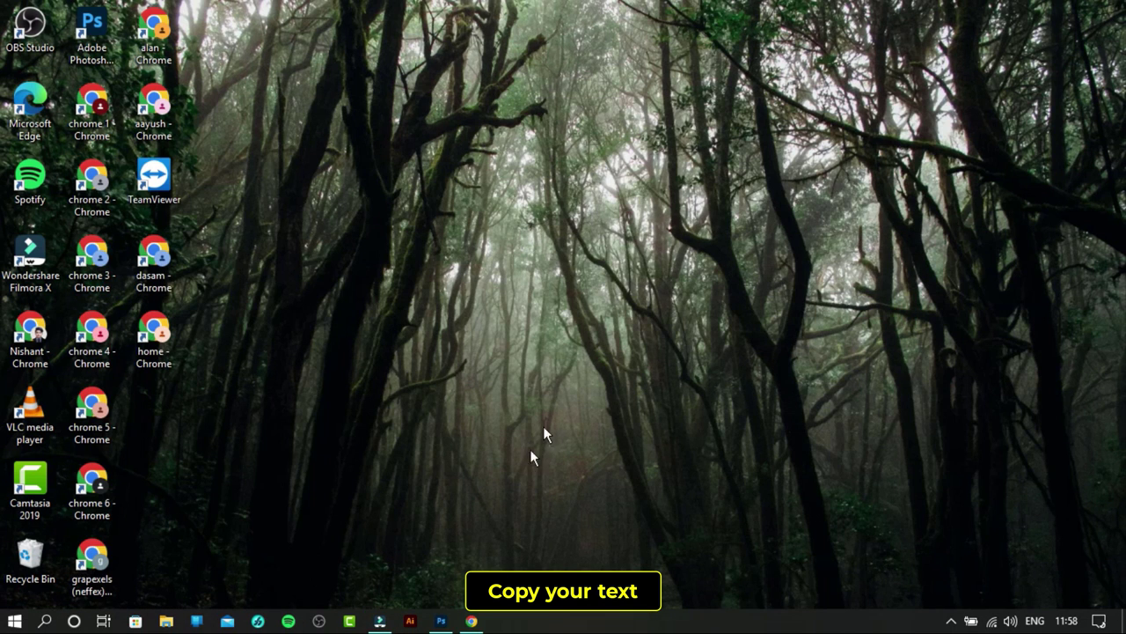
- Copy the Creative Writing paragraph from randomwordgenerator.com in Chrome, then return to Photoshop
click(484, 621)
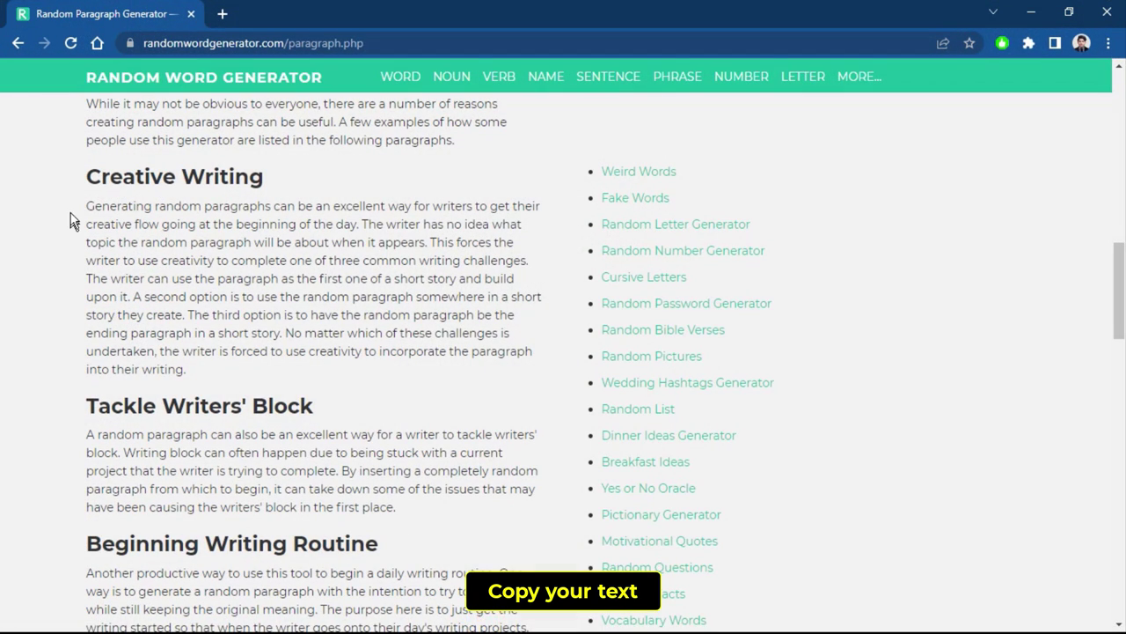
mouse_move(74, 203)
mouse_down()
mouse_move(130, 208)
mouse_move(416, 378)
mouse_up()
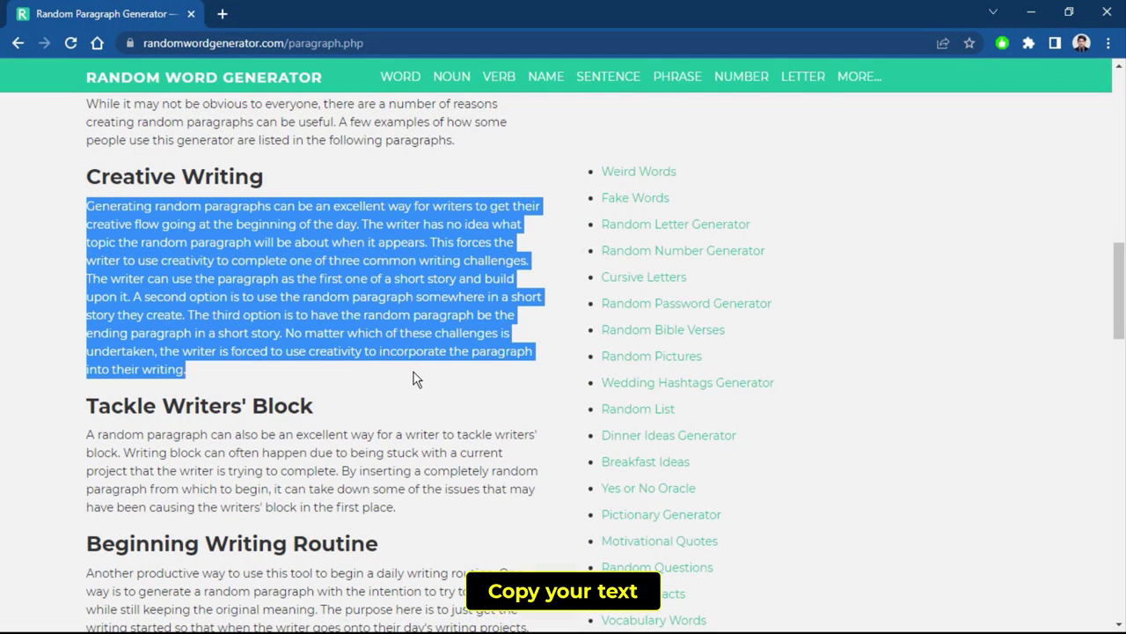
right_click(260, 278)
click(343, 288)
click(1031, 13)
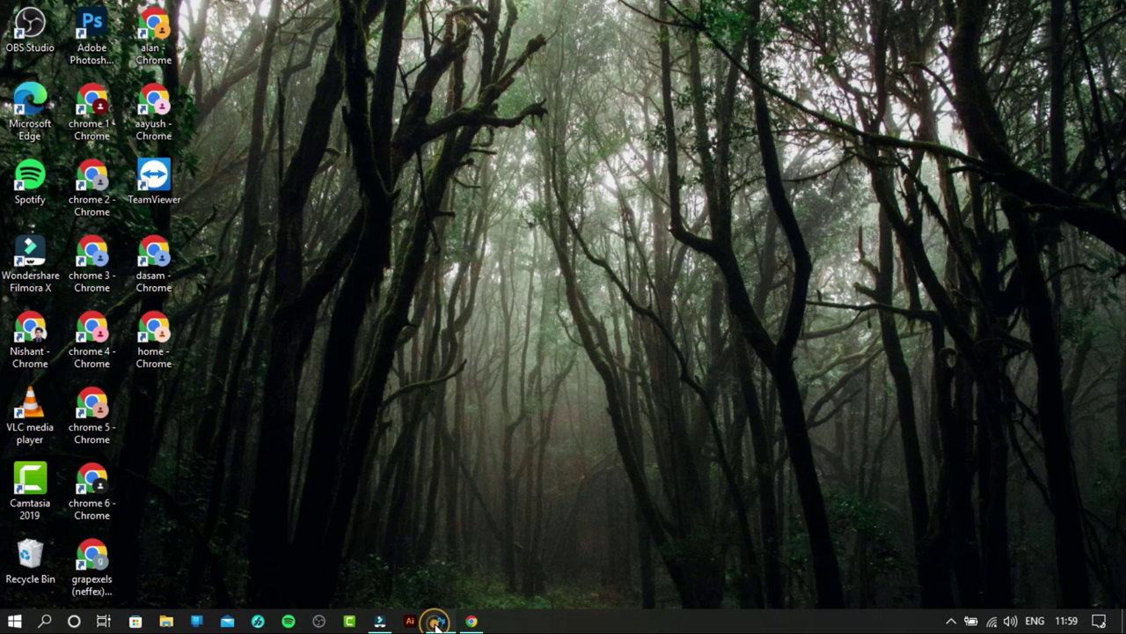
click(436, 621)
- On Layer 1, paste the paragraph four times into a full-canvas Impact paragraph text box
click(995, 314)
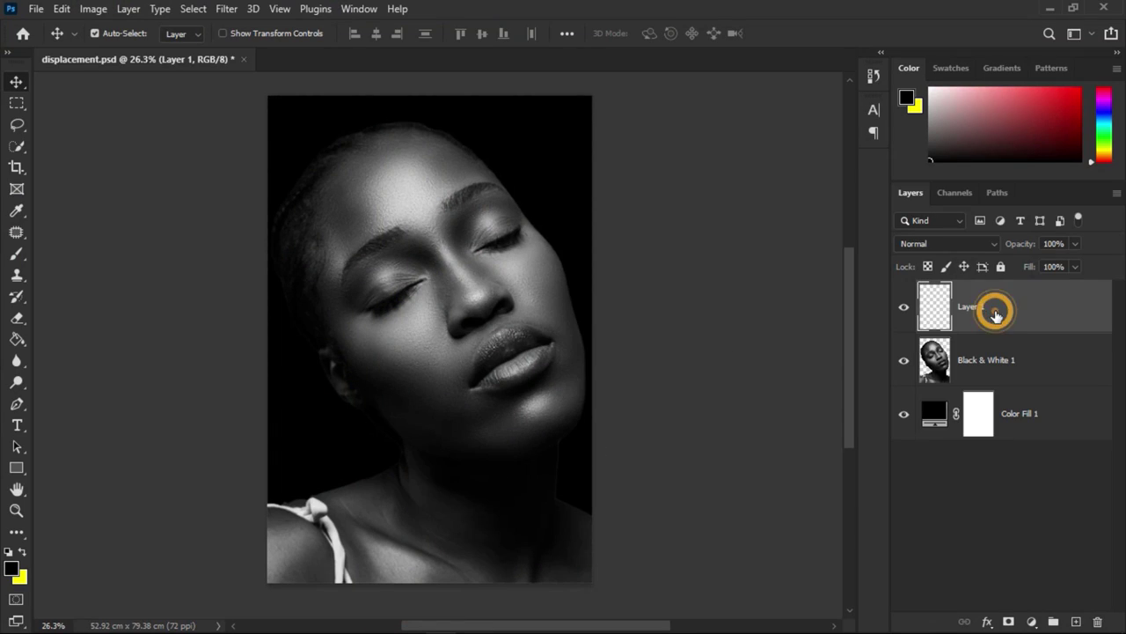
click(16, 425)
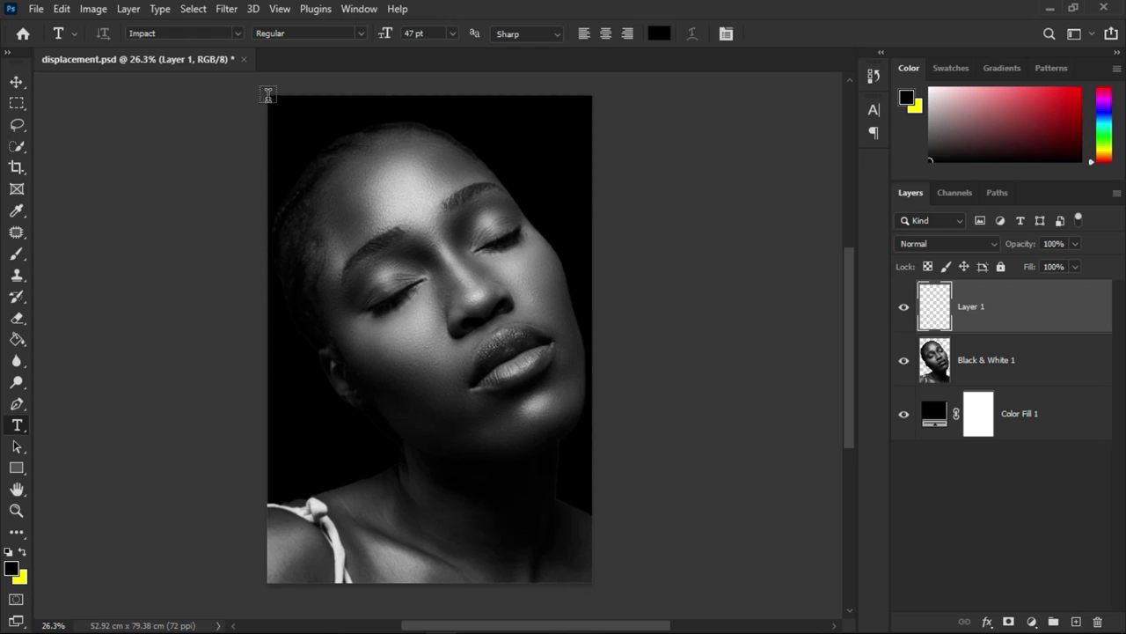
drag(267, 94, 593, 581)
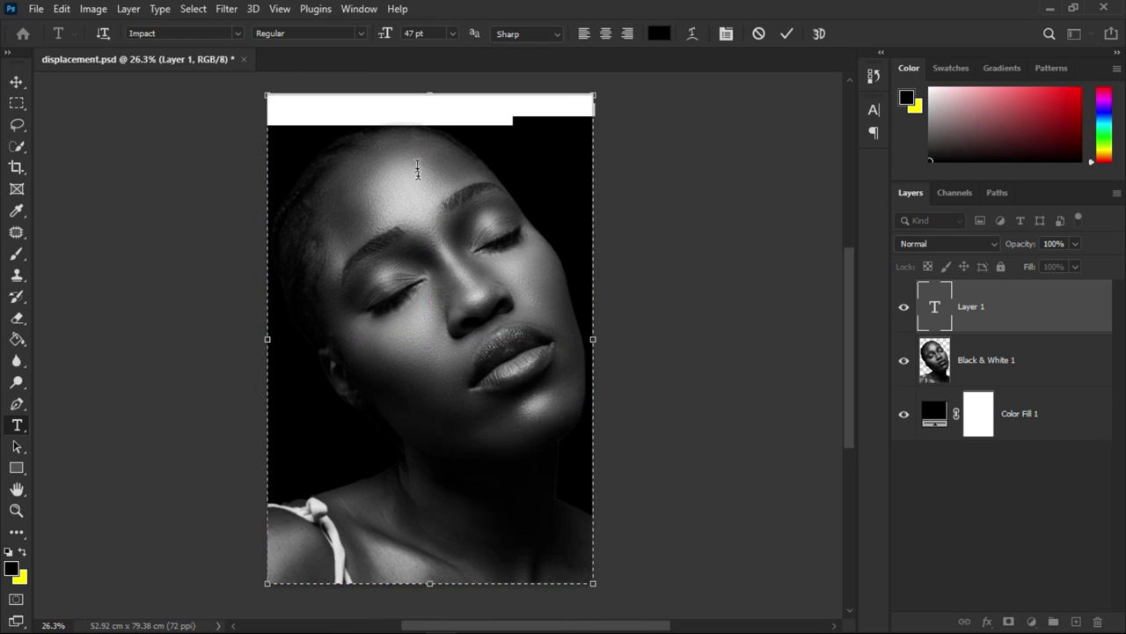
click(176, 34)
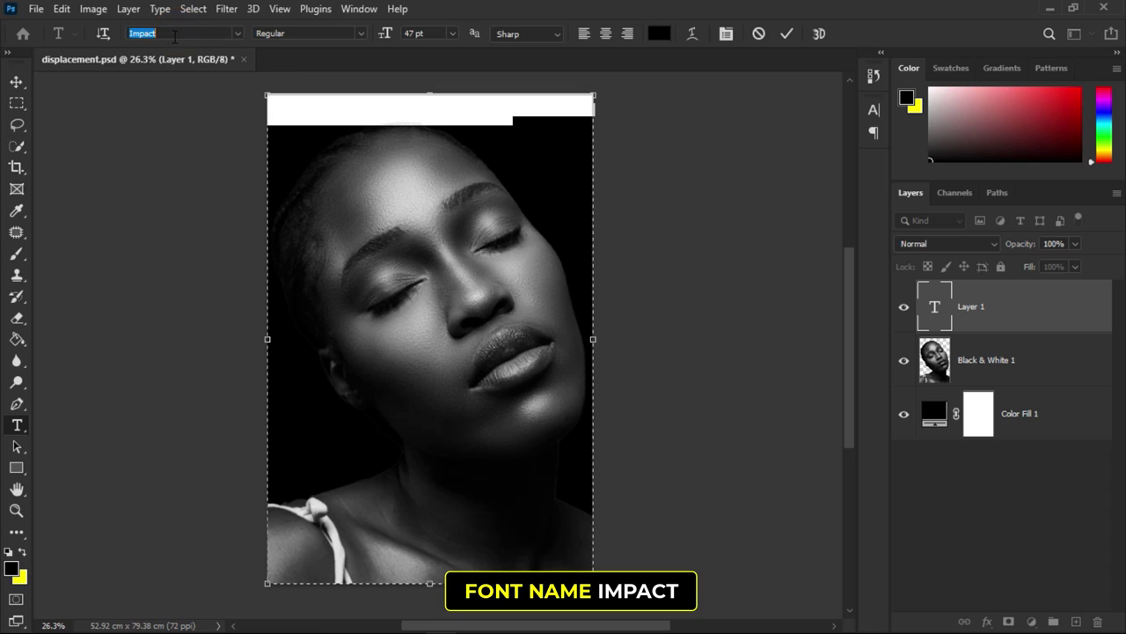
click(334, 118)
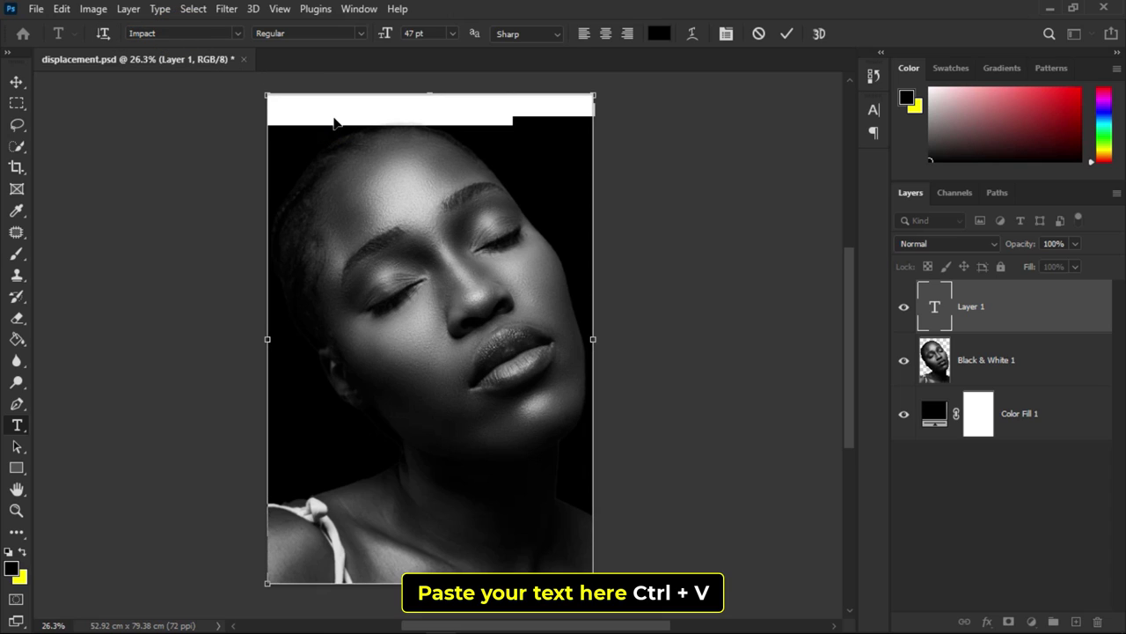
key(ctrl+v)
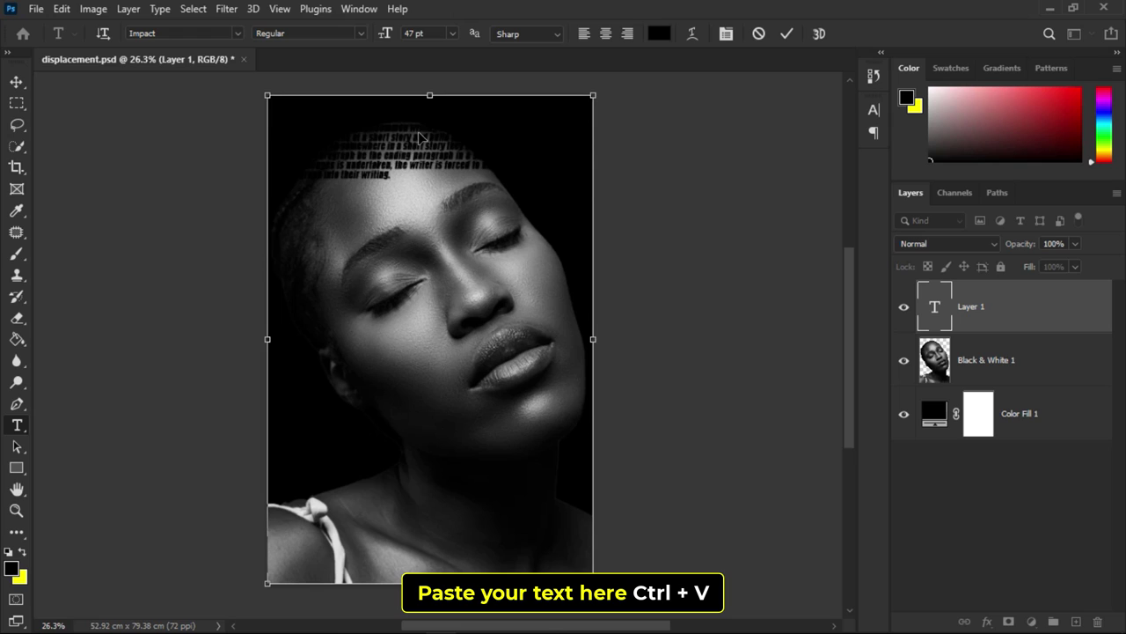
key(ctrl+v)
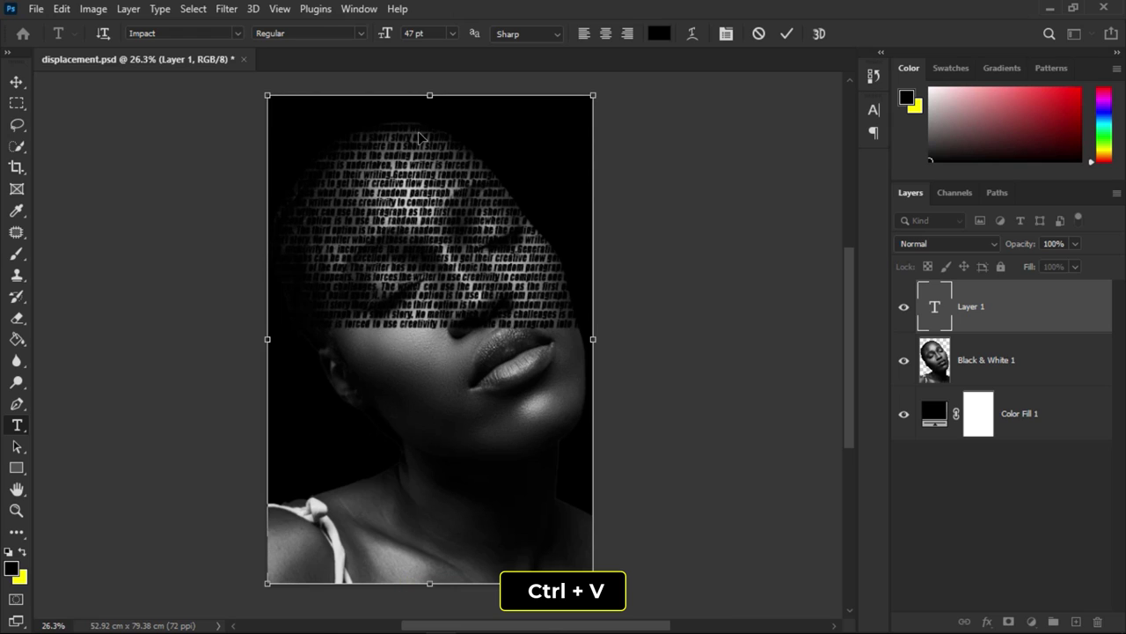
key(ctrl+v)
key(ctrl+v)
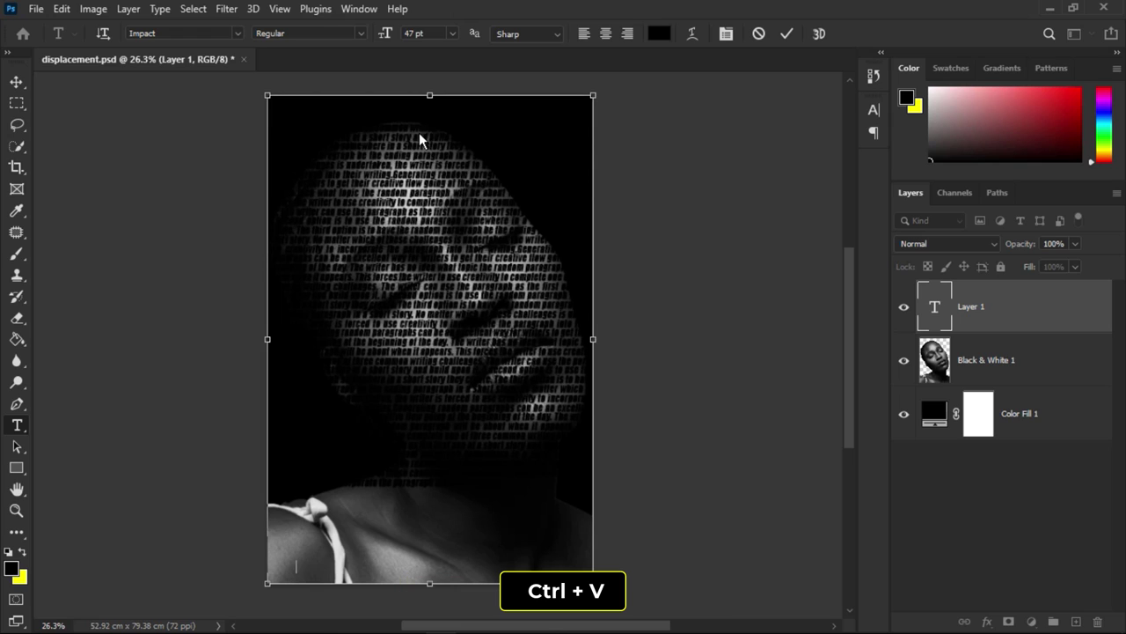
key(ctrl+v)
key(ctrl+v)
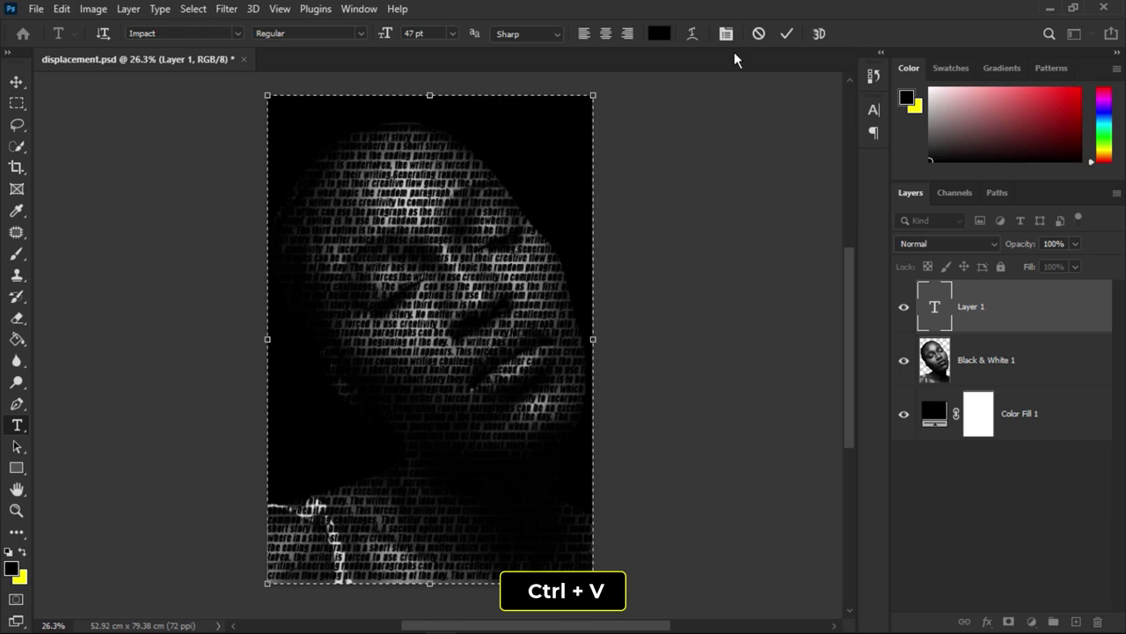
- Commit the paragraph text and convert its layer to a smart object
click(786, 33)
key(v)
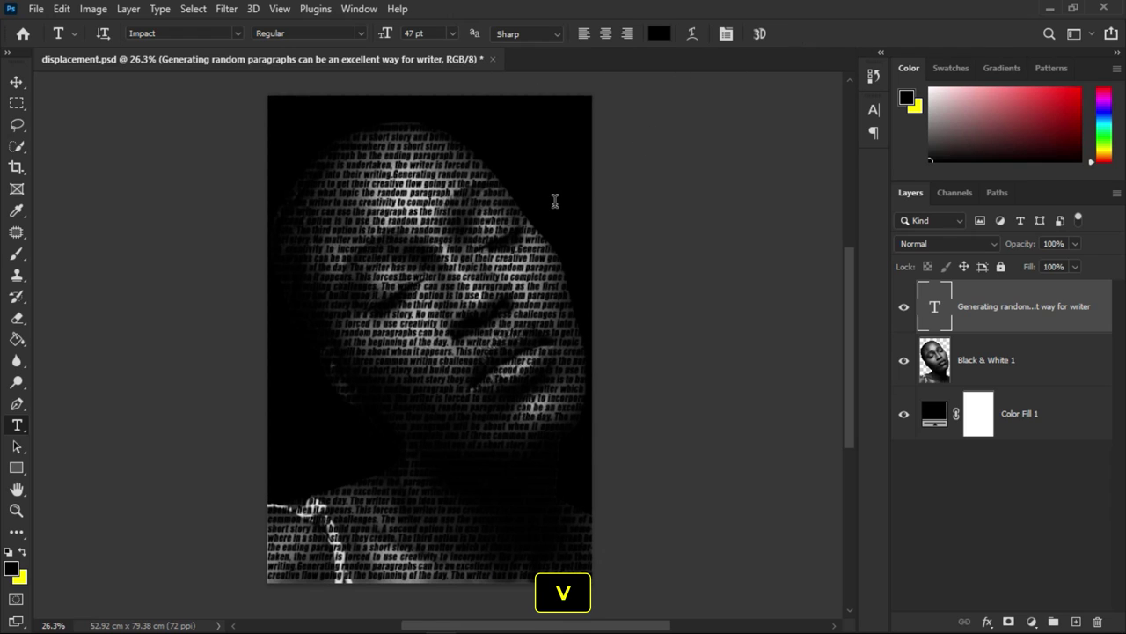
click(459, 250)
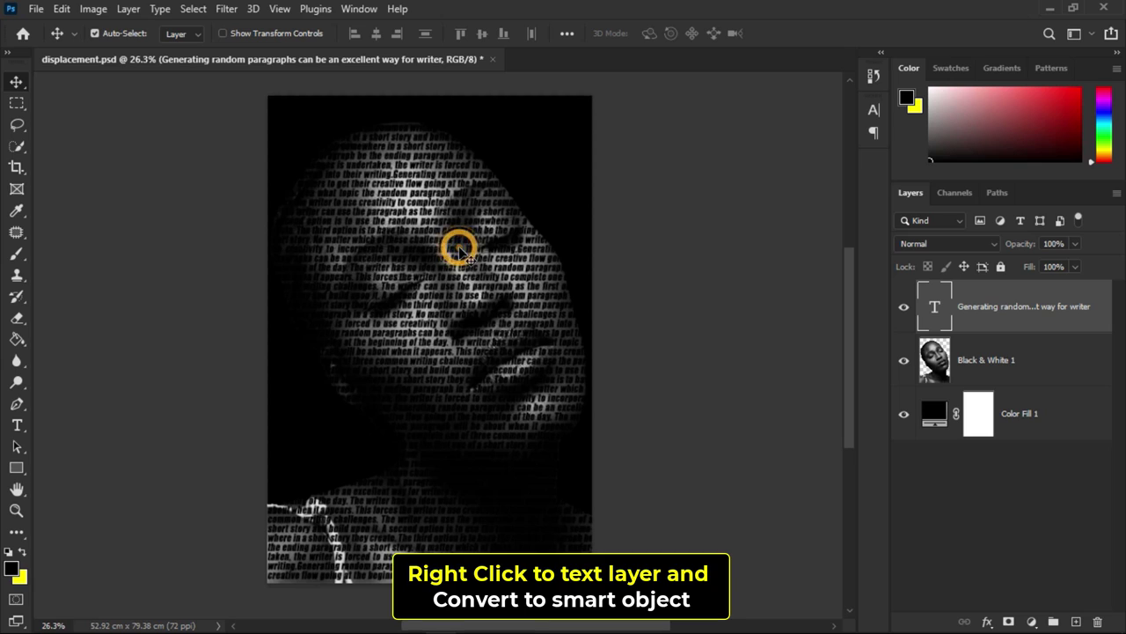
right_click(996, 313)
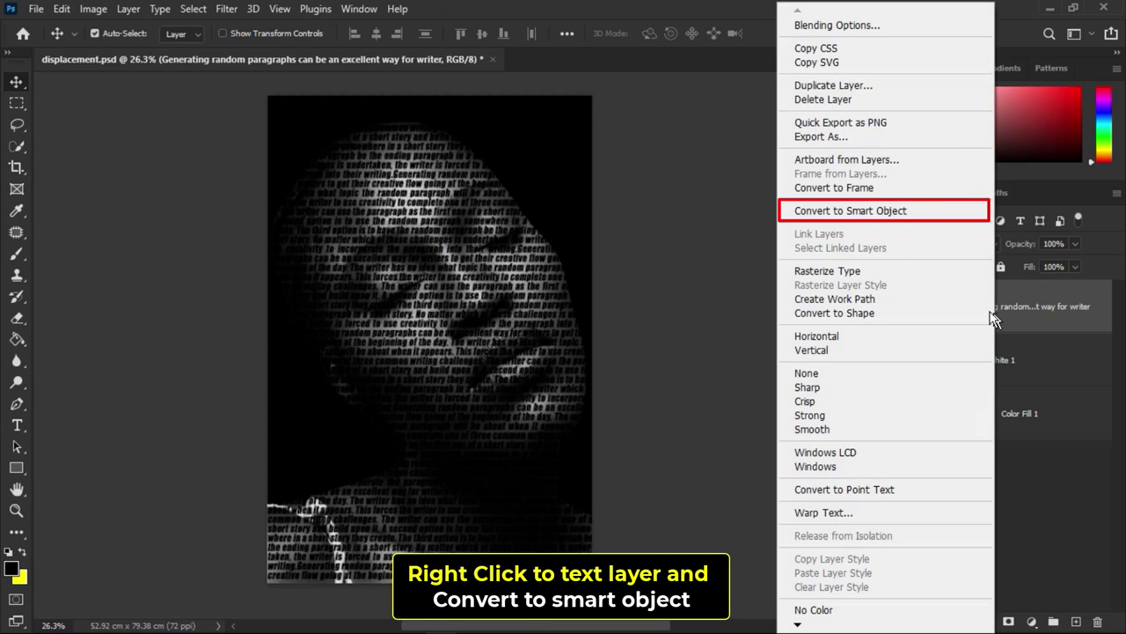
click(884, 216)
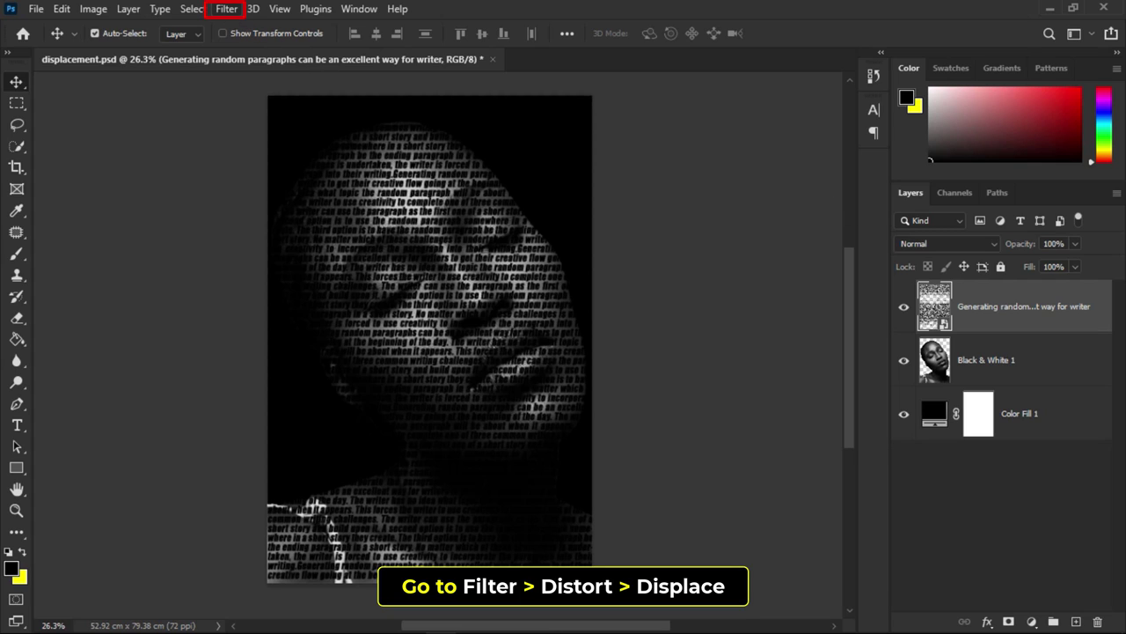
- Apply a Displace filter at 20/20 scale, Stretch to Fit, using displacement.psd as the map
key(alt+t)
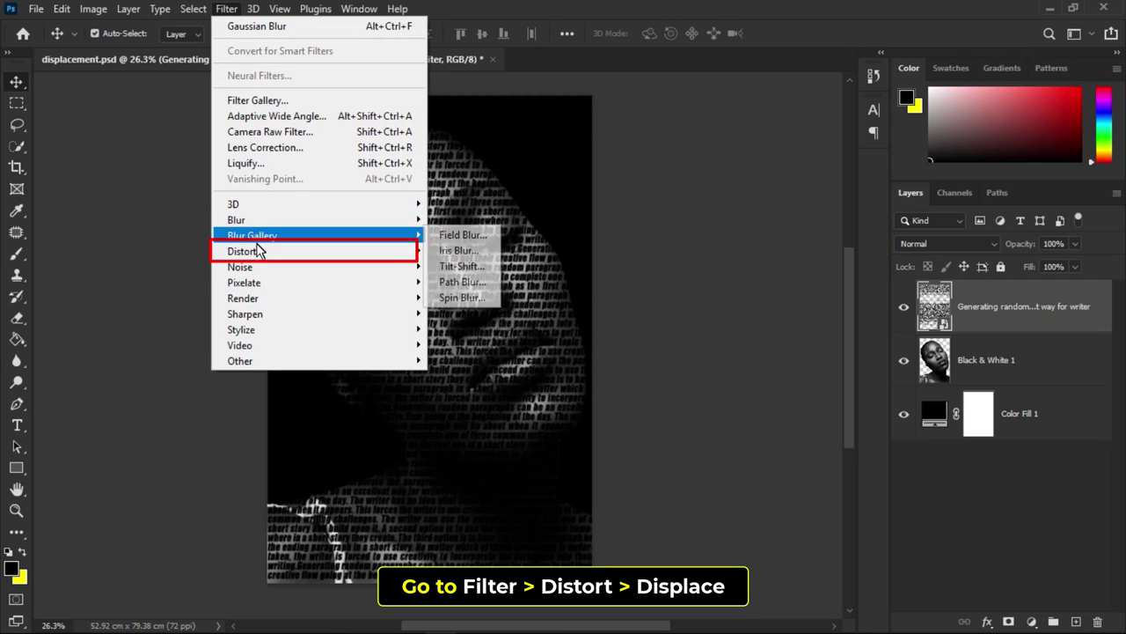
mouse_move(243, 251)
click(460, 251)
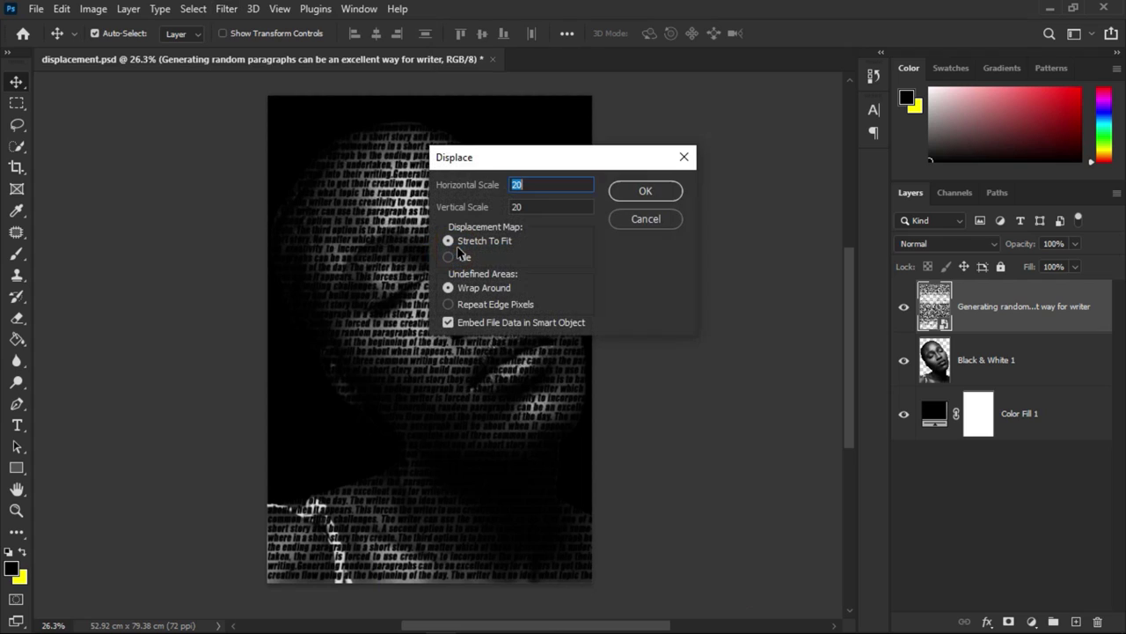
click(527, 189)
click(531, 212)
click(463, 245)
click(634, 191)
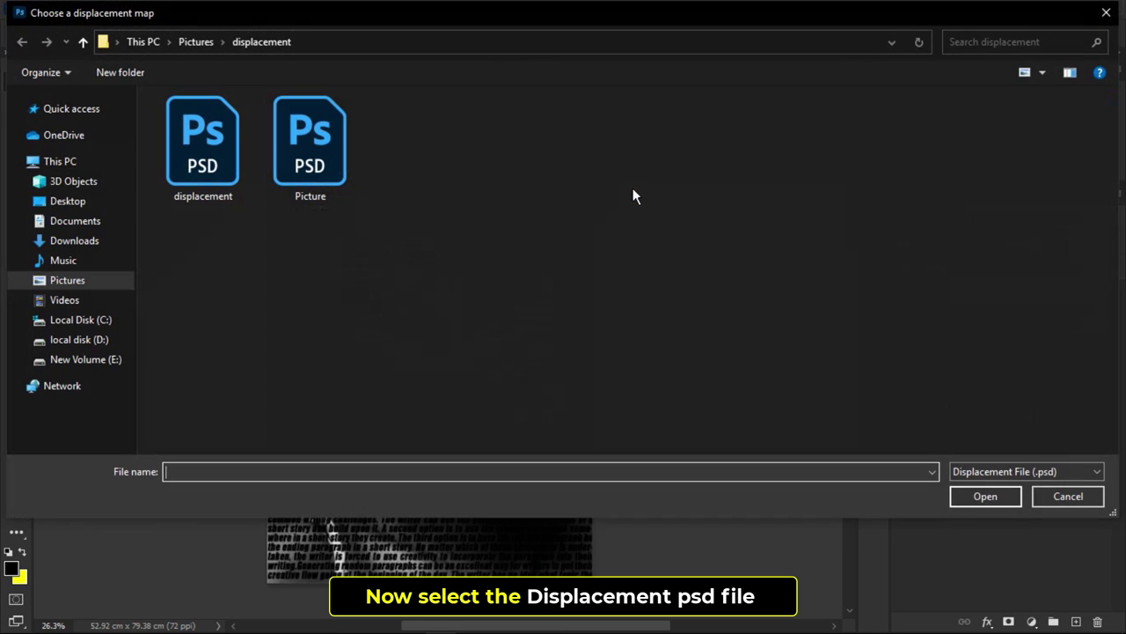
click(220, 169)
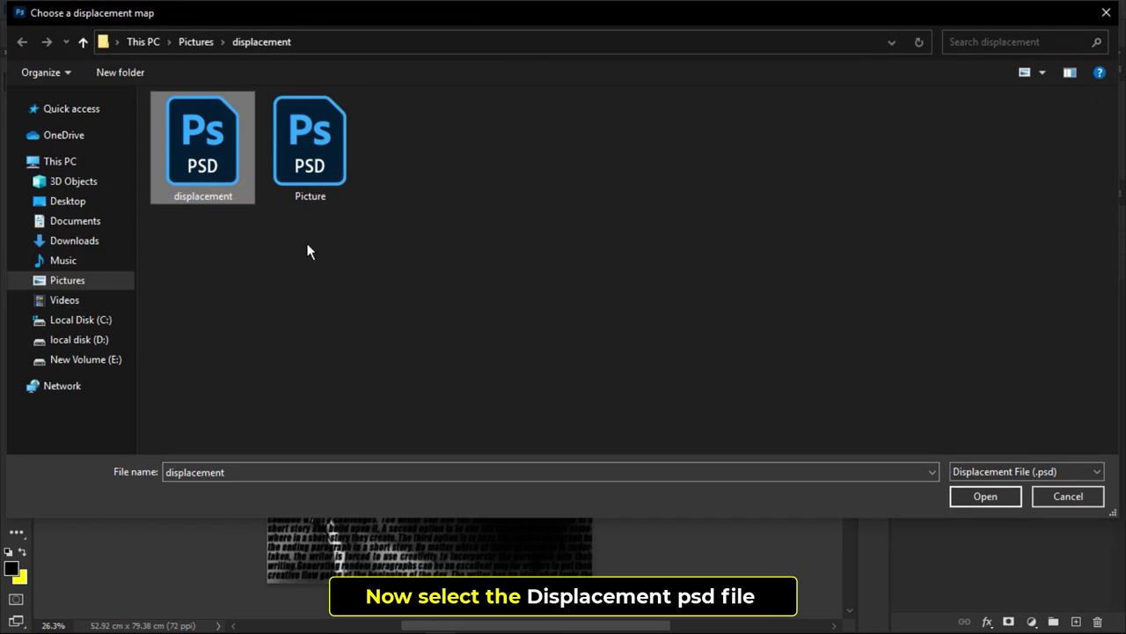
click(999, 500)
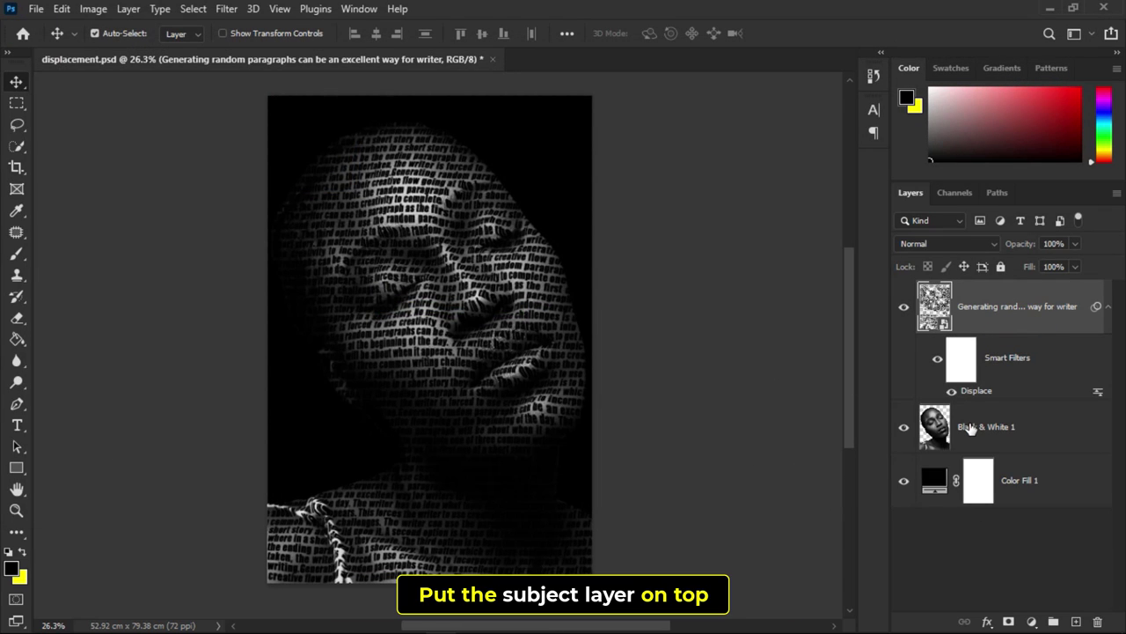
- Move Black & White 1 to the top and clip it to the text layer below
drag(968, 426, 971, 299)
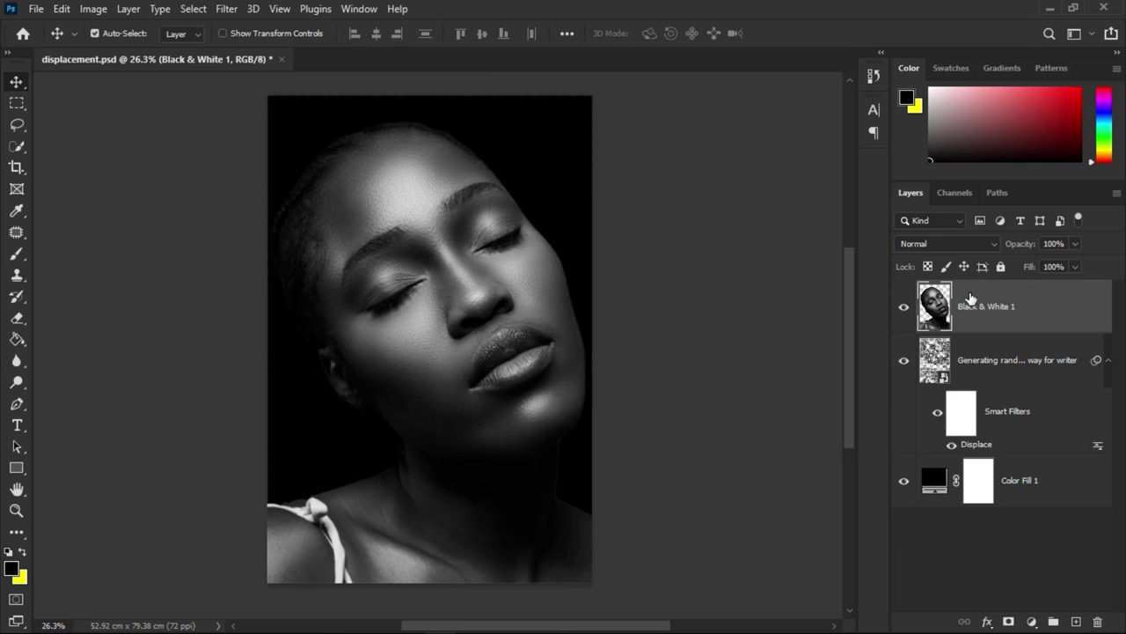
right_click(983, 324)
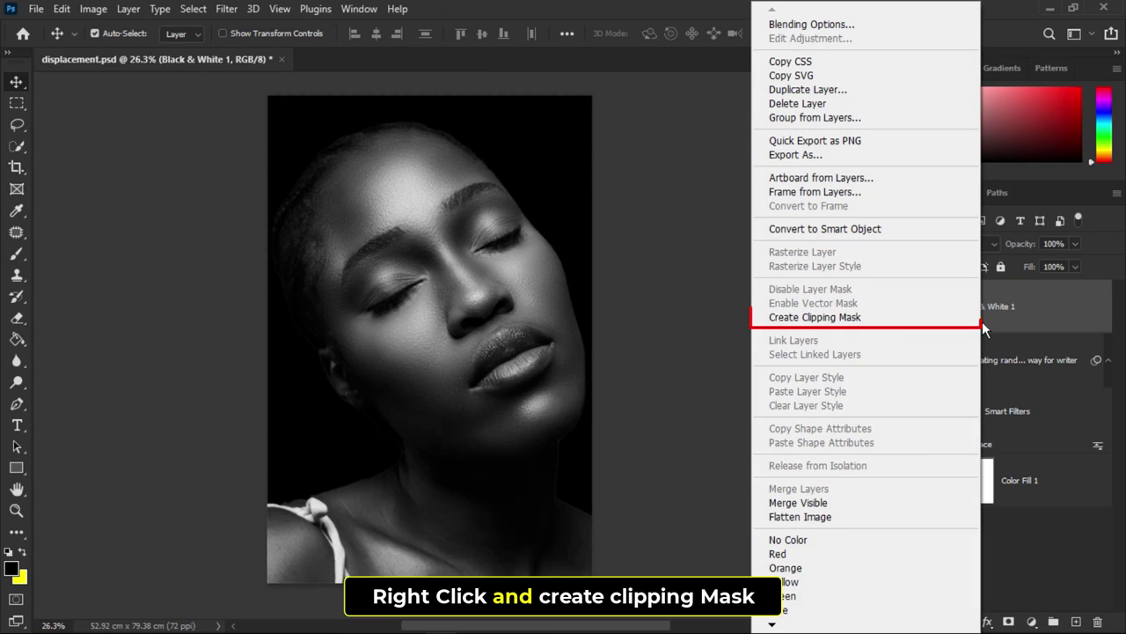
click(868, 324)
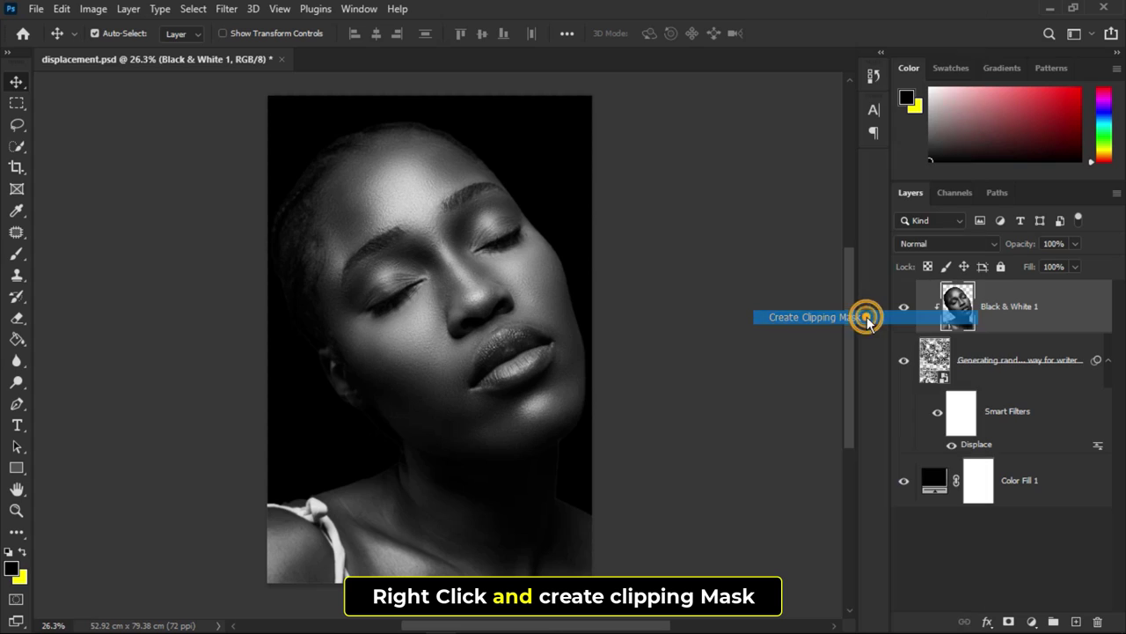
- Add a Color Lookup adjustment layer using the EdgyAmber.3DL look
click(1032, 620)
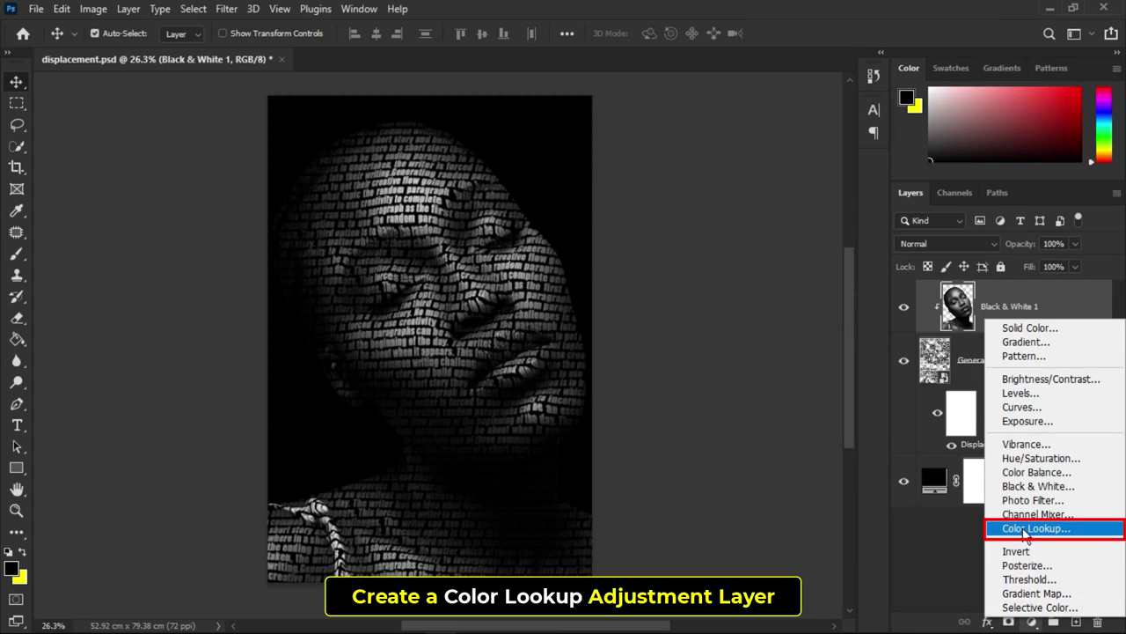
click(1070, 531)
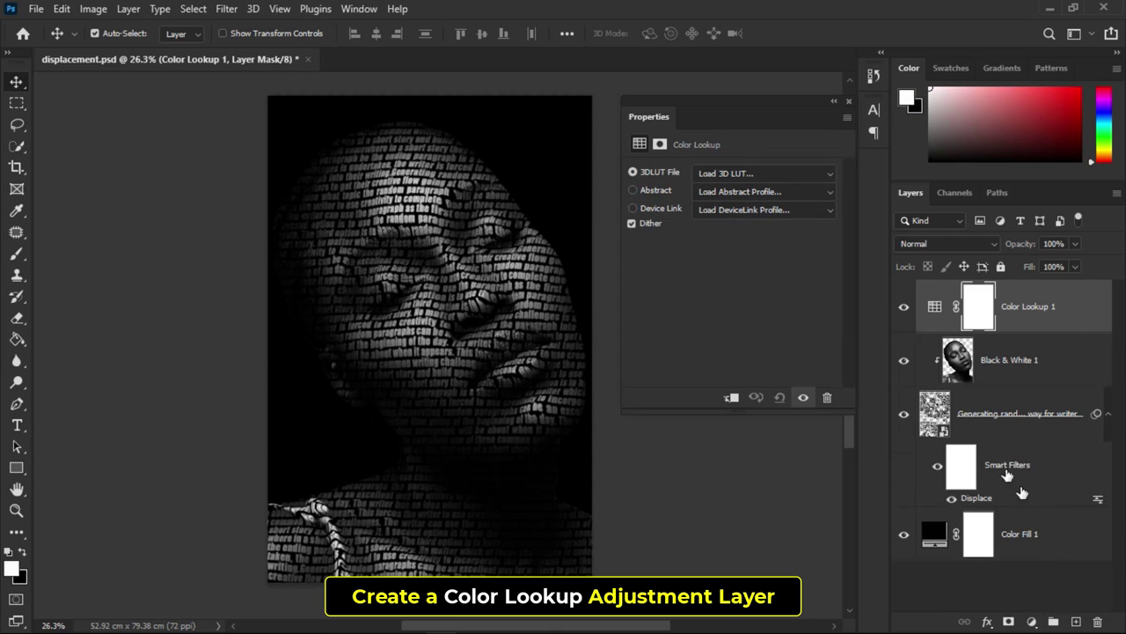
click(731, 176)
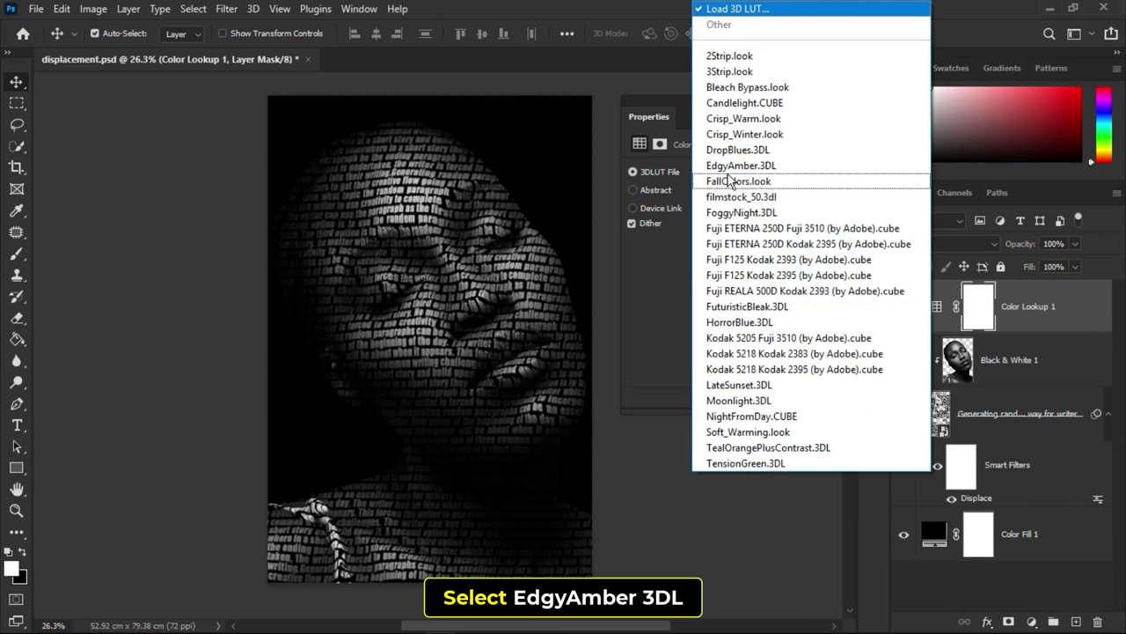
click(787, 172)
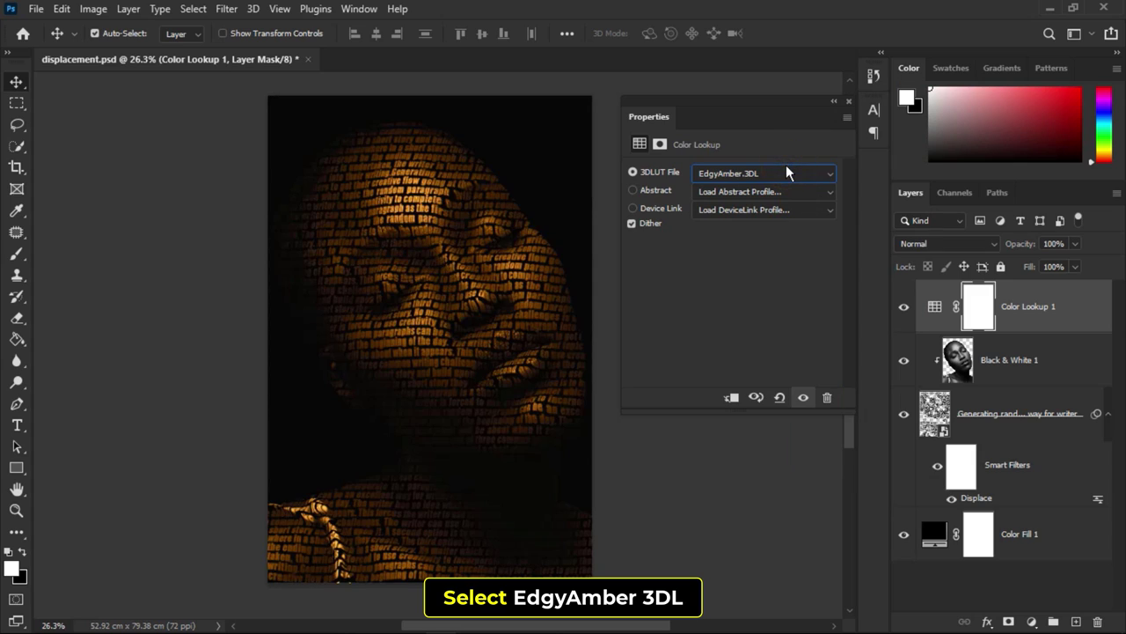
click(849, 101)
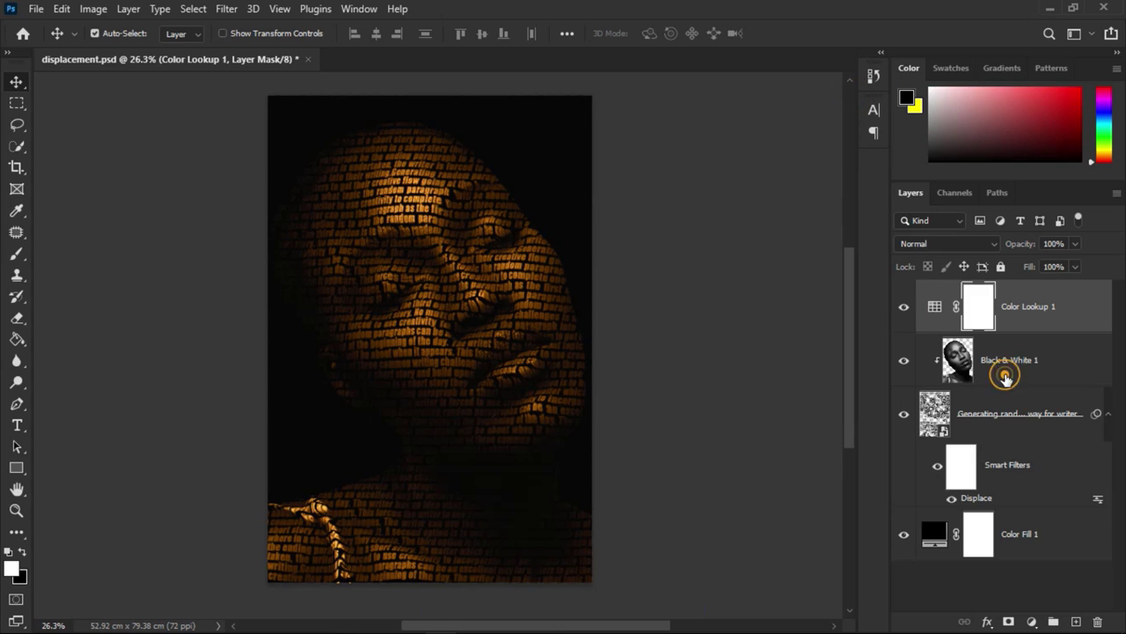
- Clip the Color Lookup 1 layer to the Black & White 1 photo layer
click(1003, 378)
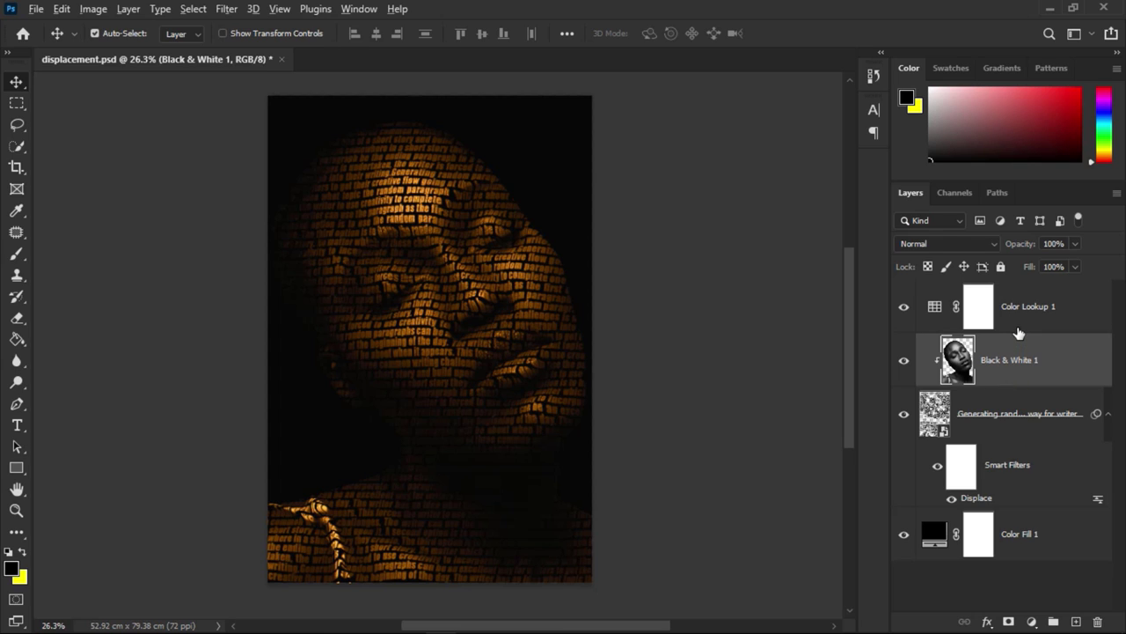
click(1014, 321)
right_click(1015, 317)
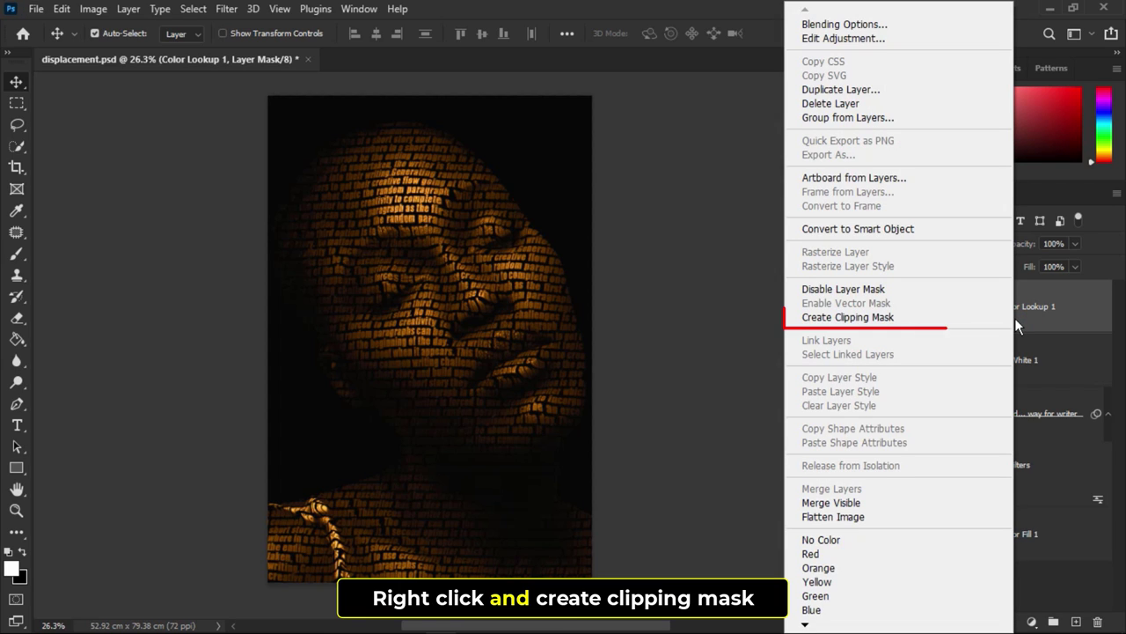
click(909, 319)
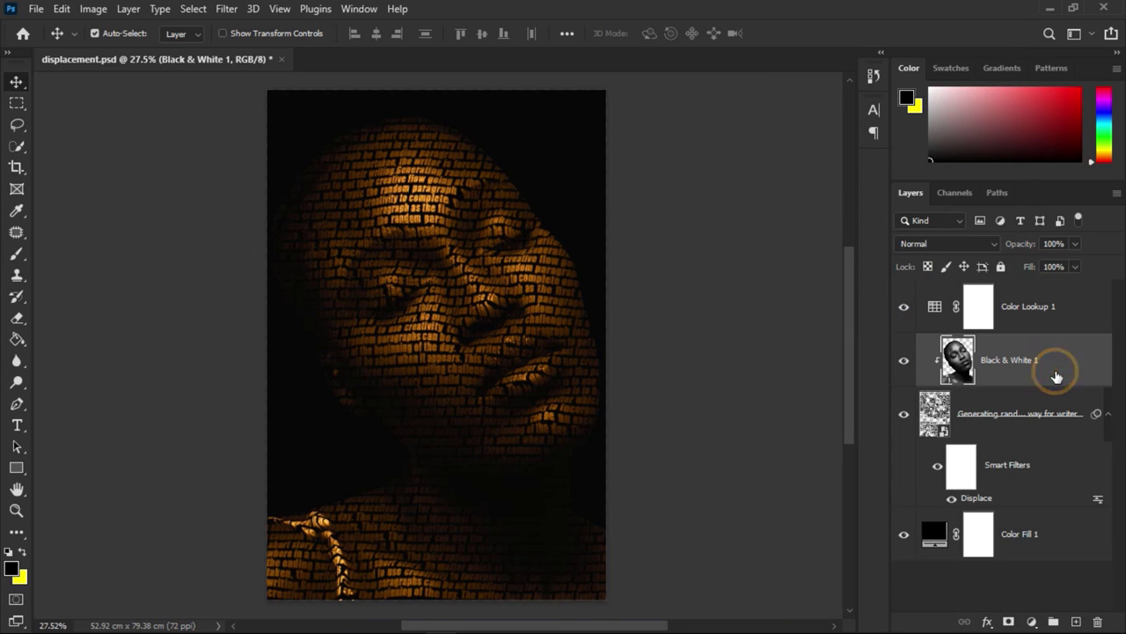
- Apply an S-shaped Curves adjustment, raising the upper curve point and lowering the lower one
click(94, 9)
mouse_move(119, 51)
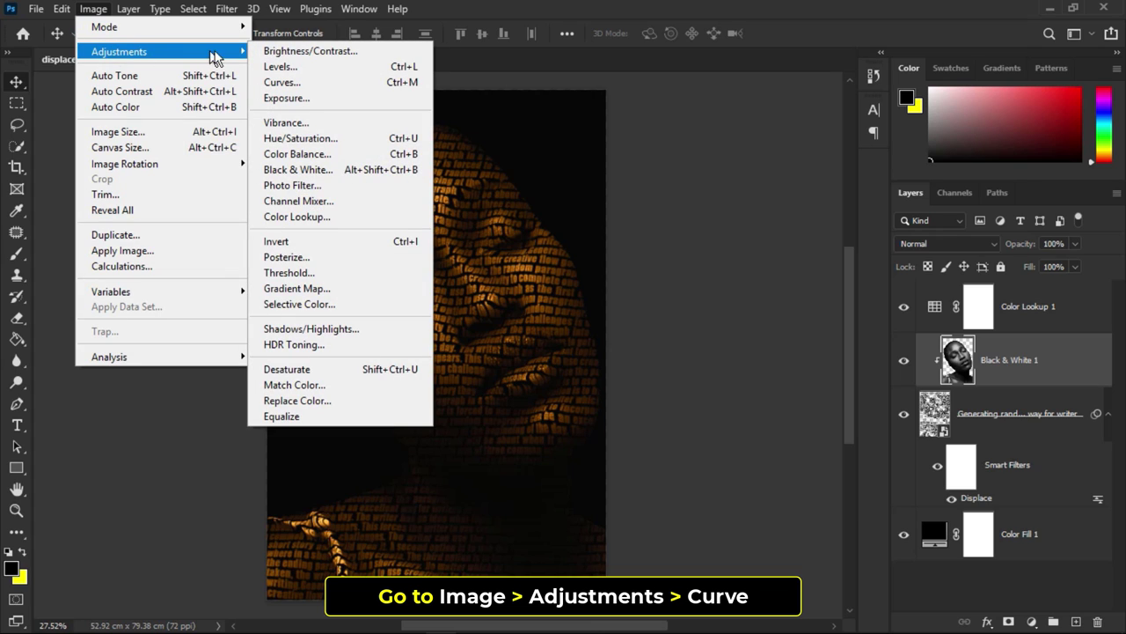
click(304, 84)
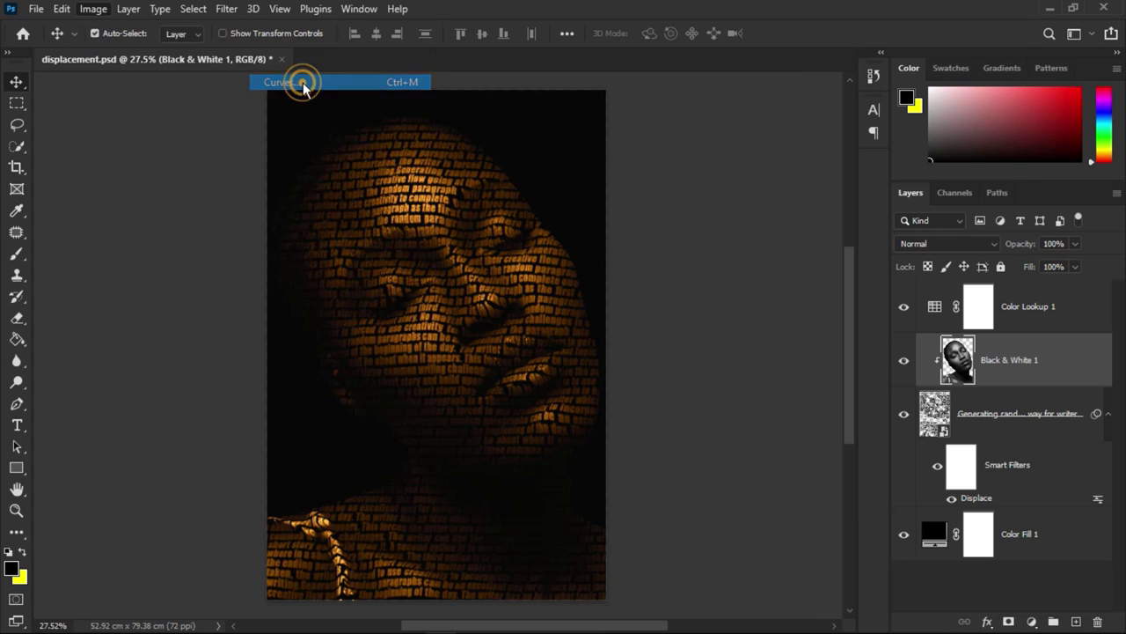
drag(458, 82, 761, 84)
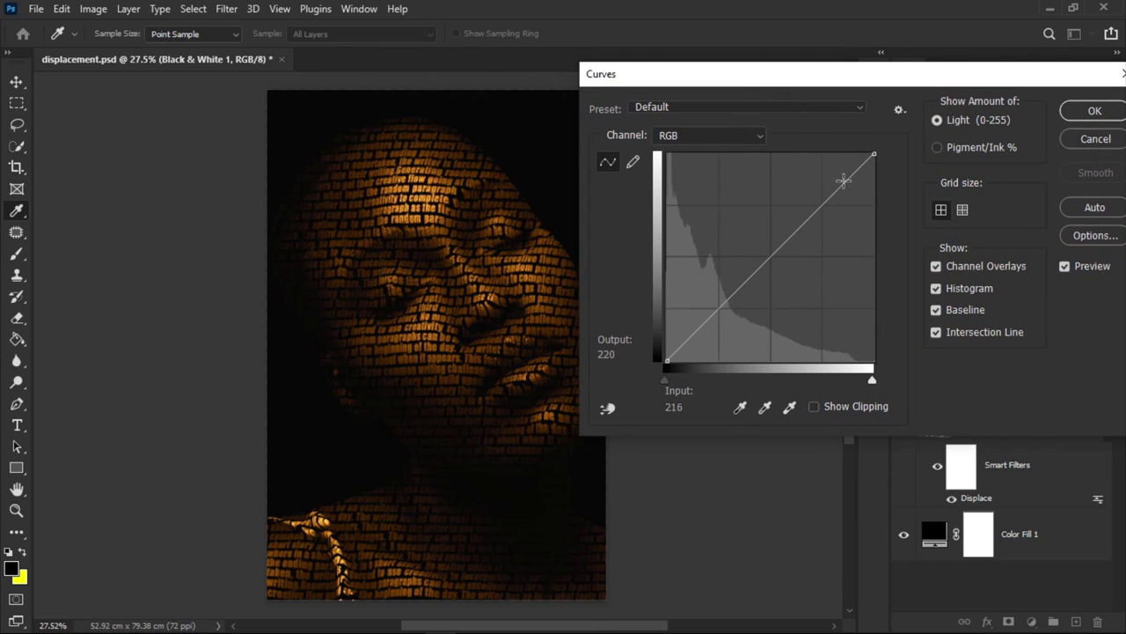
drag(843, 181, 840, 178)
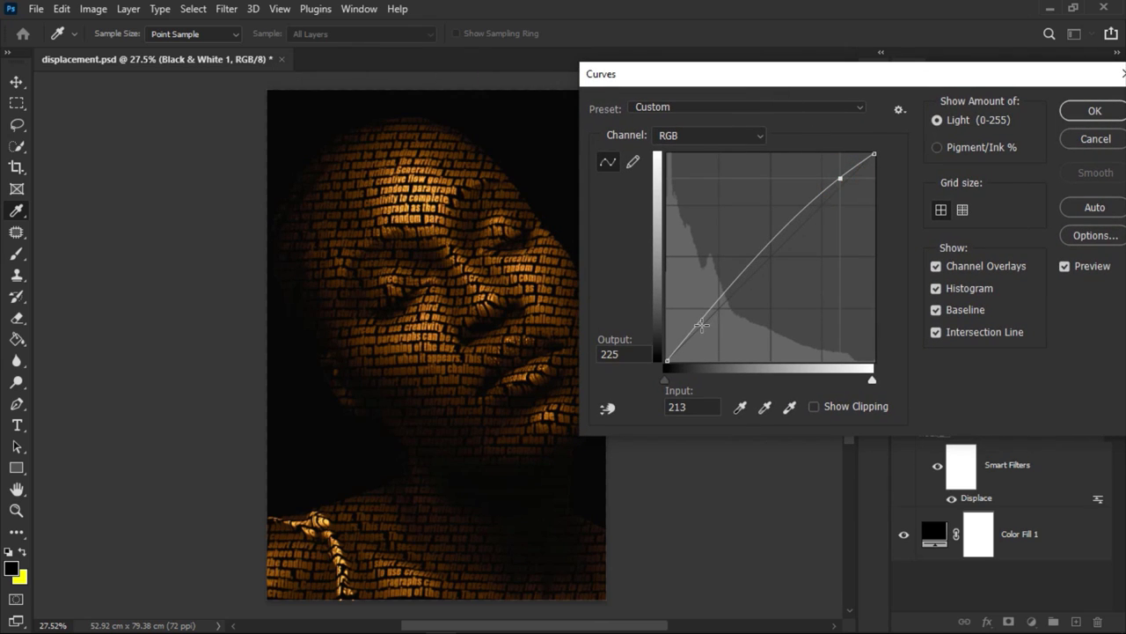
drag(684, 339, 685, 345)
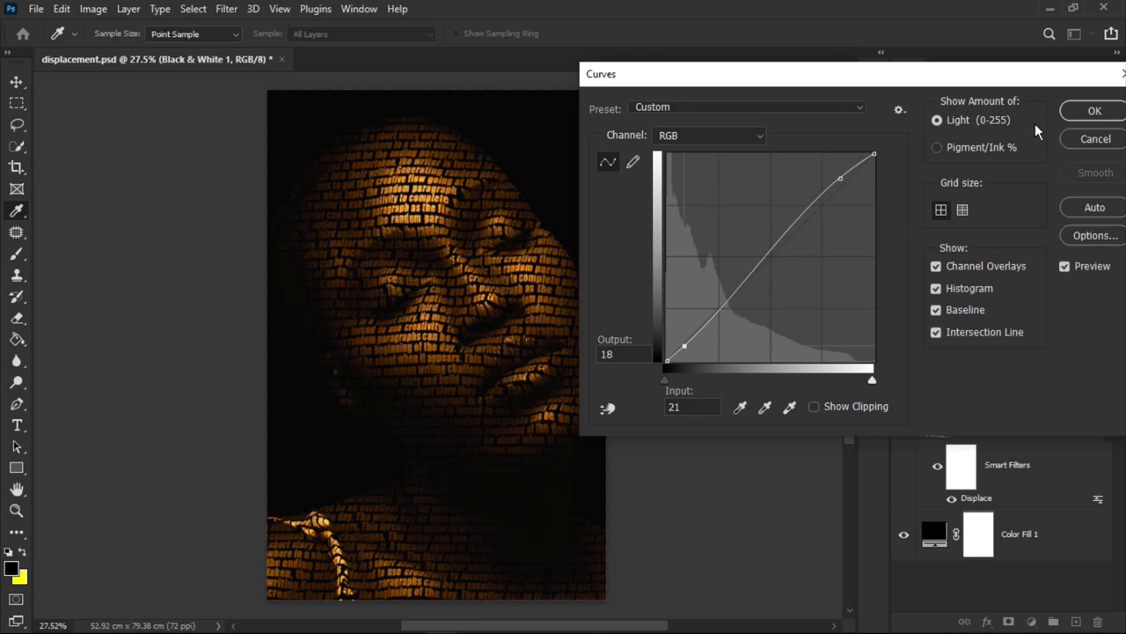
click(1089, 111)
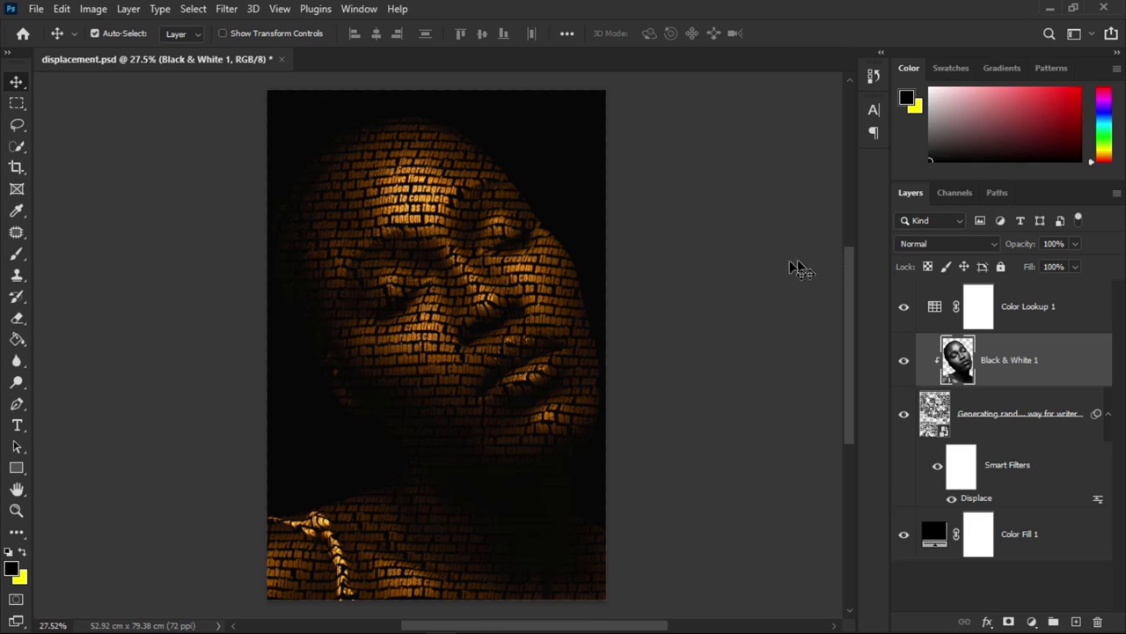
key(z)
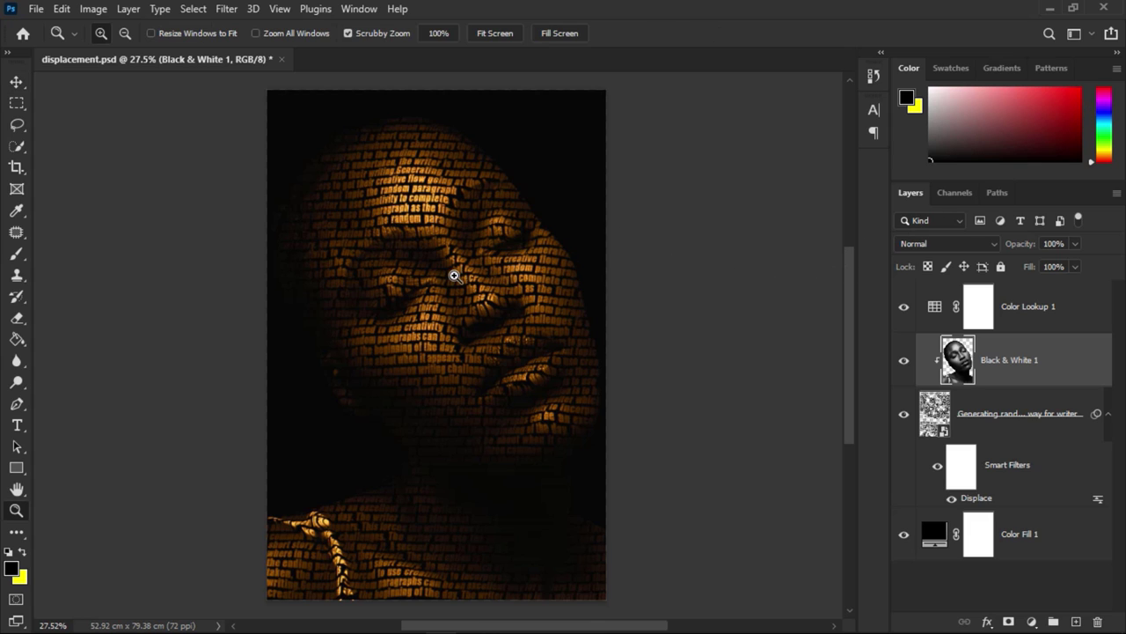
drag(455, 272, 521, 324)
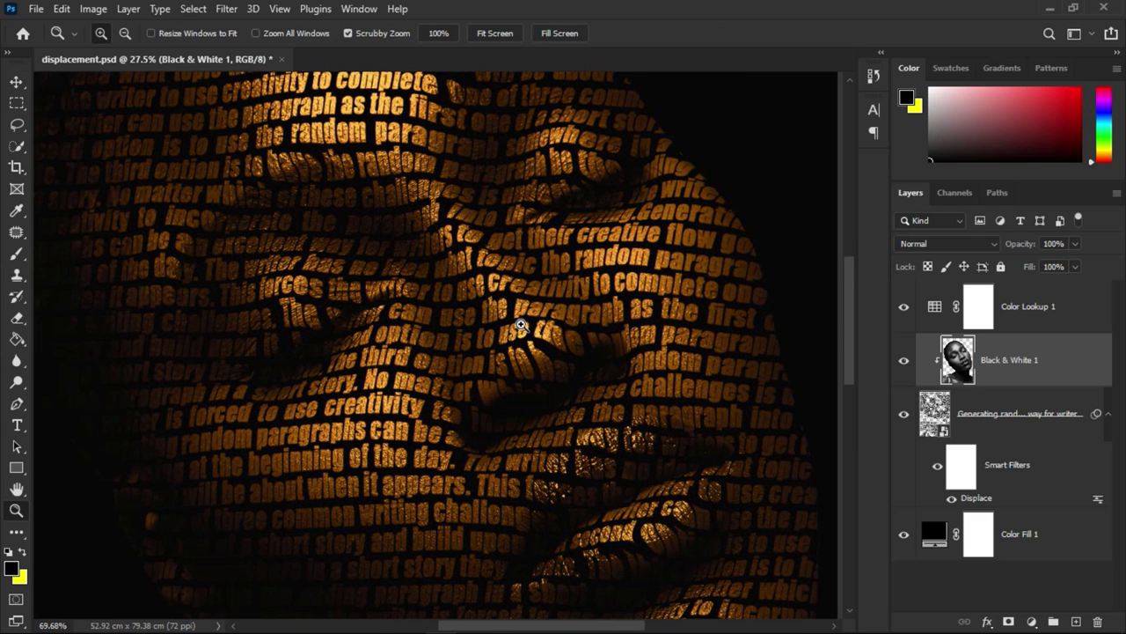